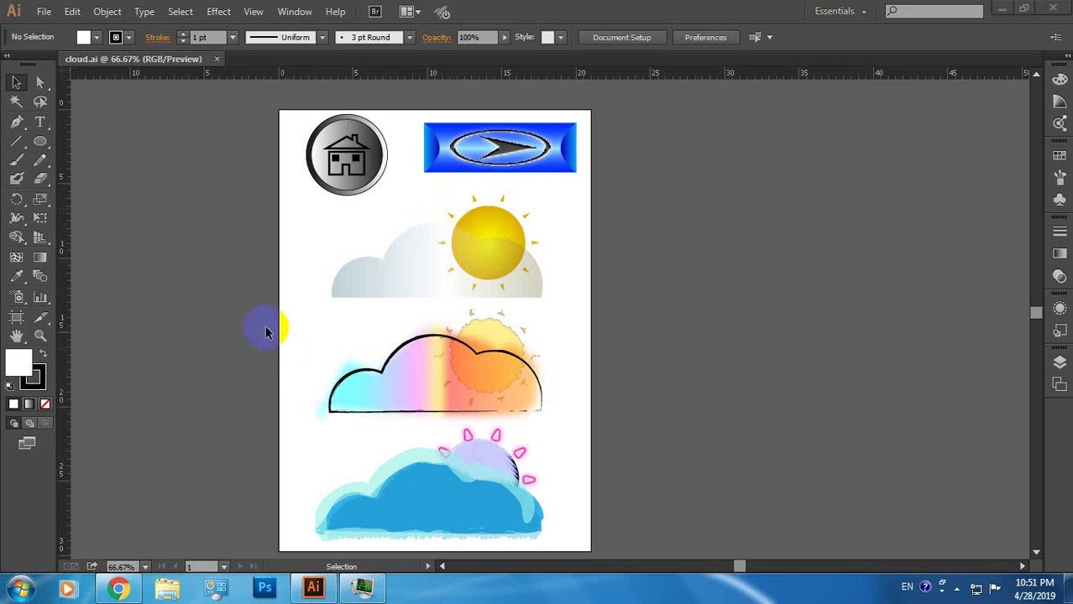
- Select the cloud-and-sun groups in cloud.ai to inspect them, then deselect
click(502, 402)
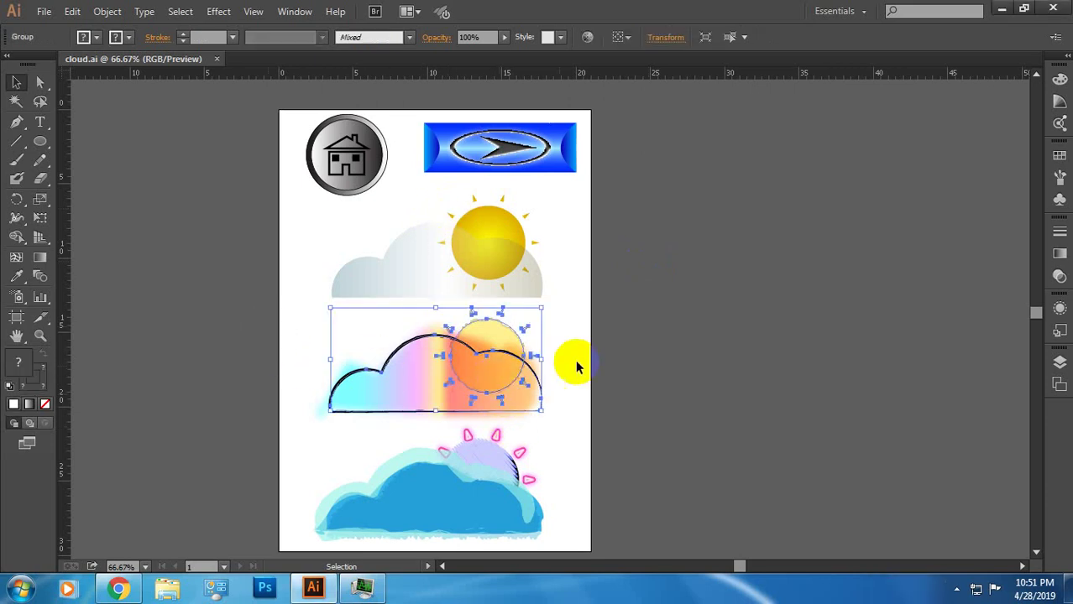
click(447, 451)
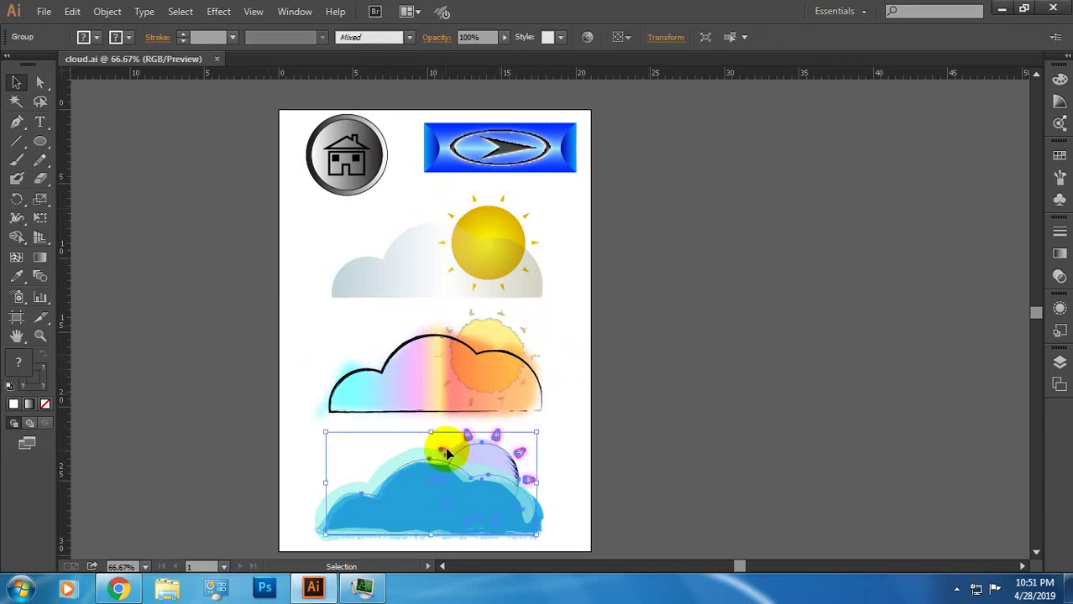
click(526, 351)
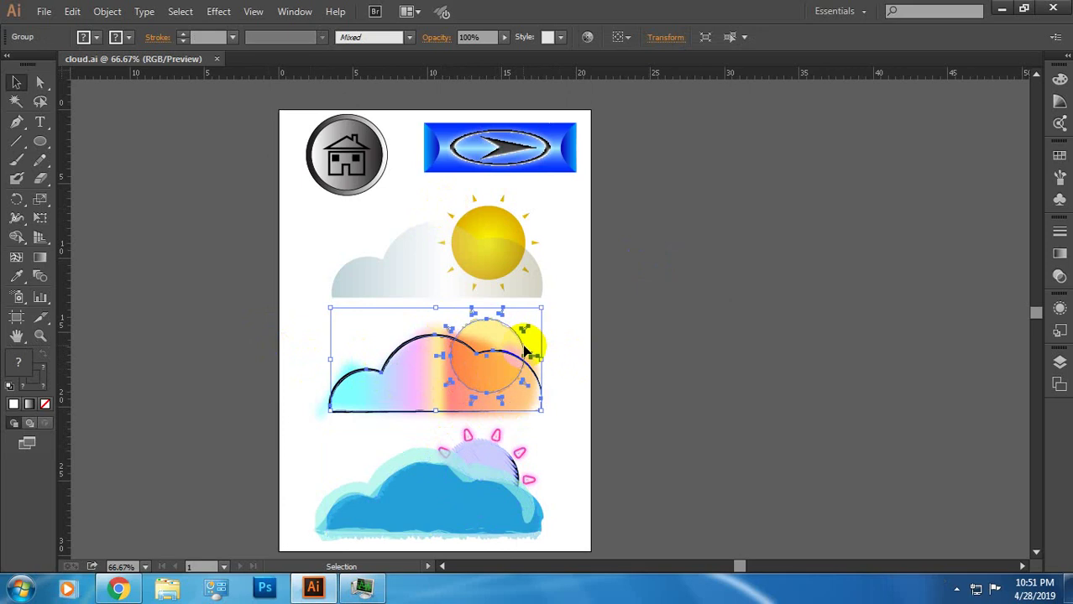
click(377, 438)
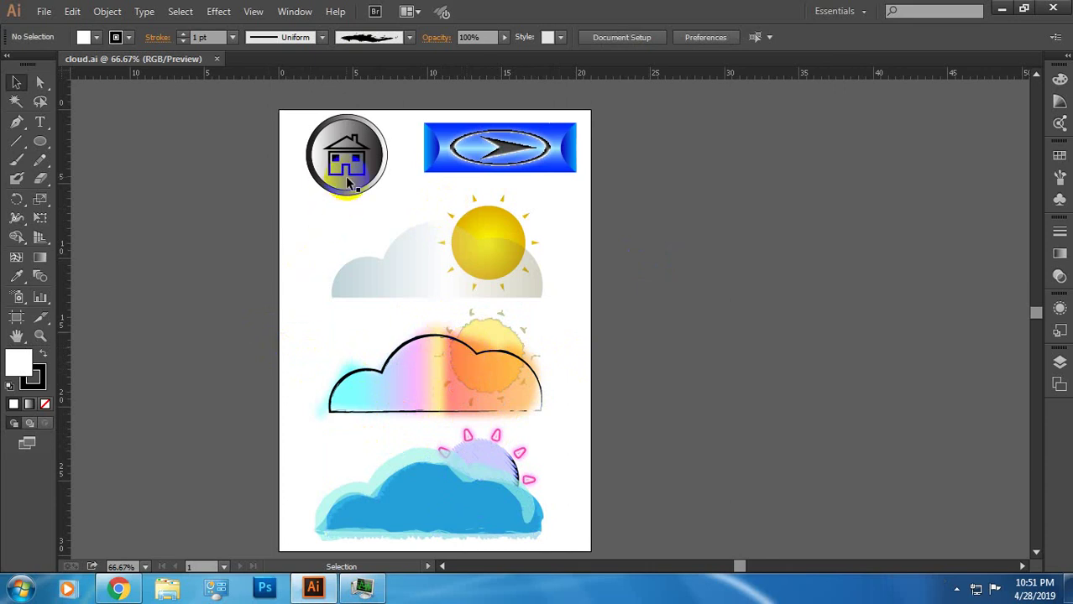
- Create a new A4 document and paste cloud.ai's round house icon into it
click(44, 11)
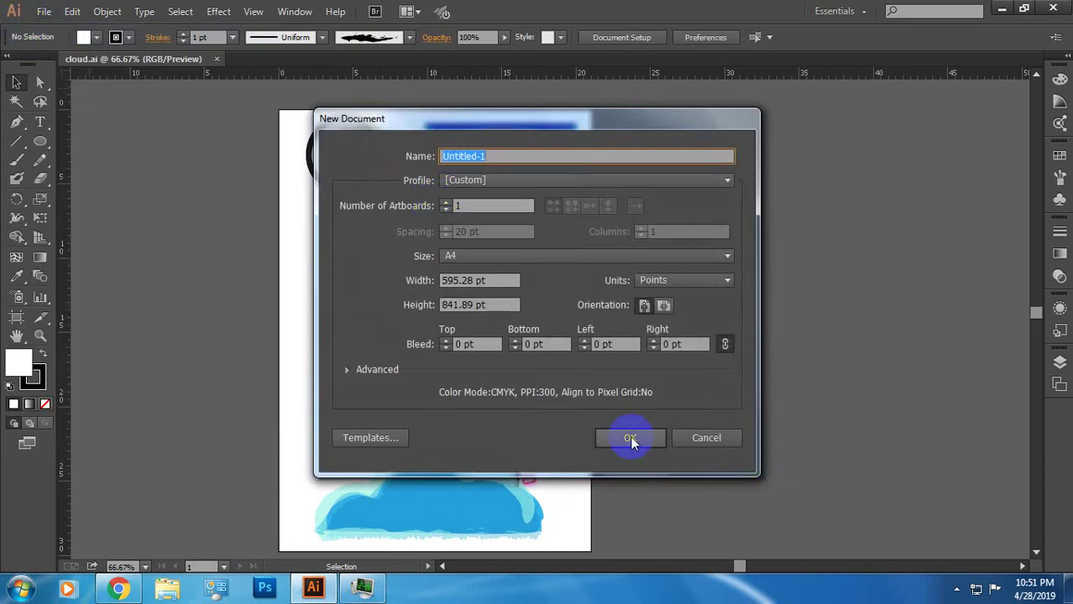
click(625, 437)
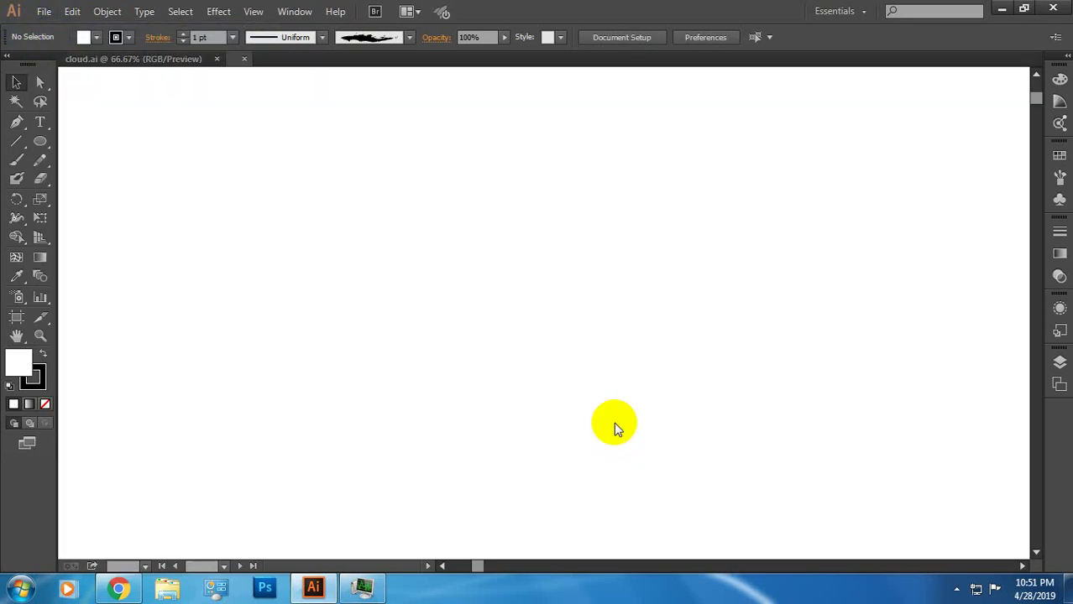
click(138, 58)
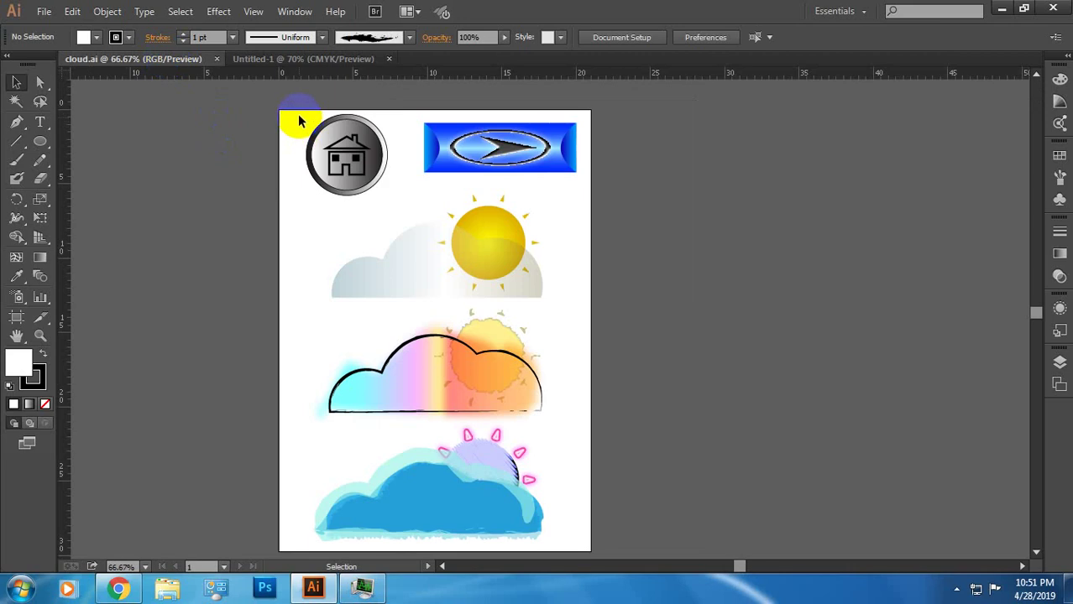
click(371, 178)
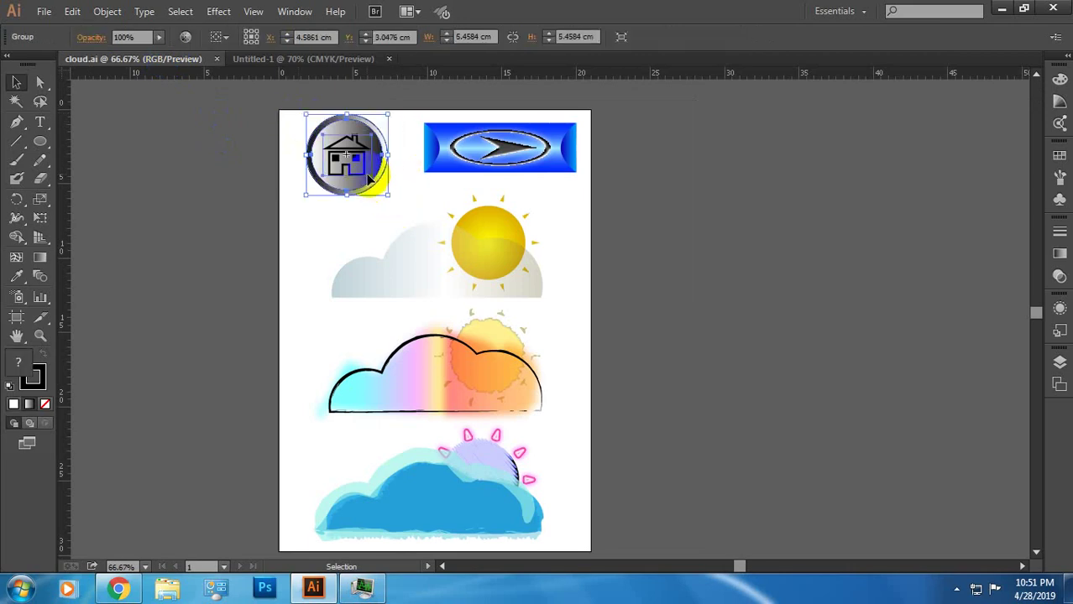
click(334, 59)
key(ctrl+v)
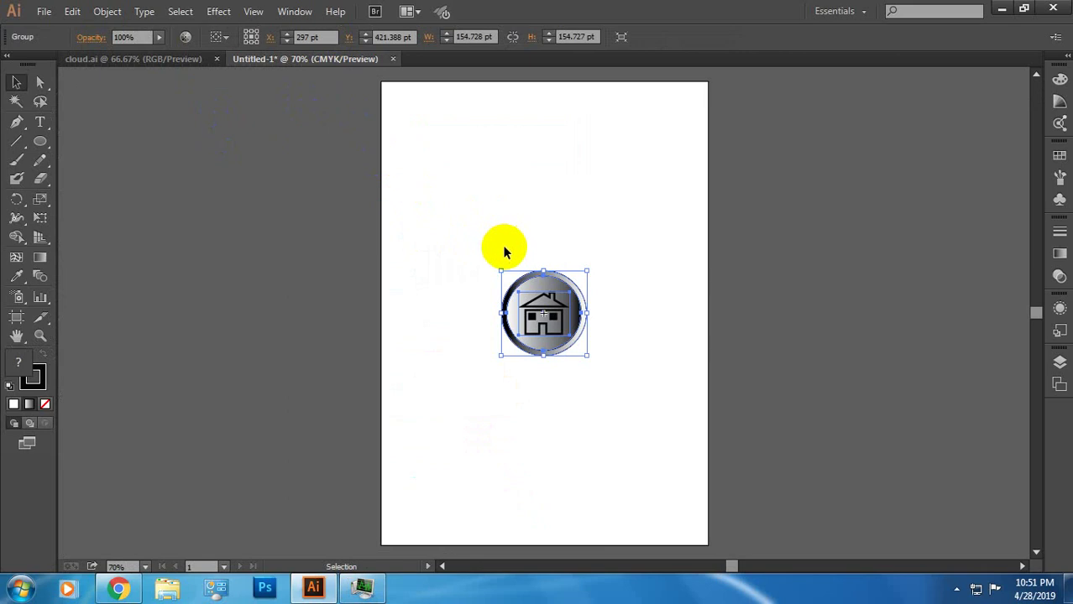
click(478, 241)
scroll(578, 339, up, 2)
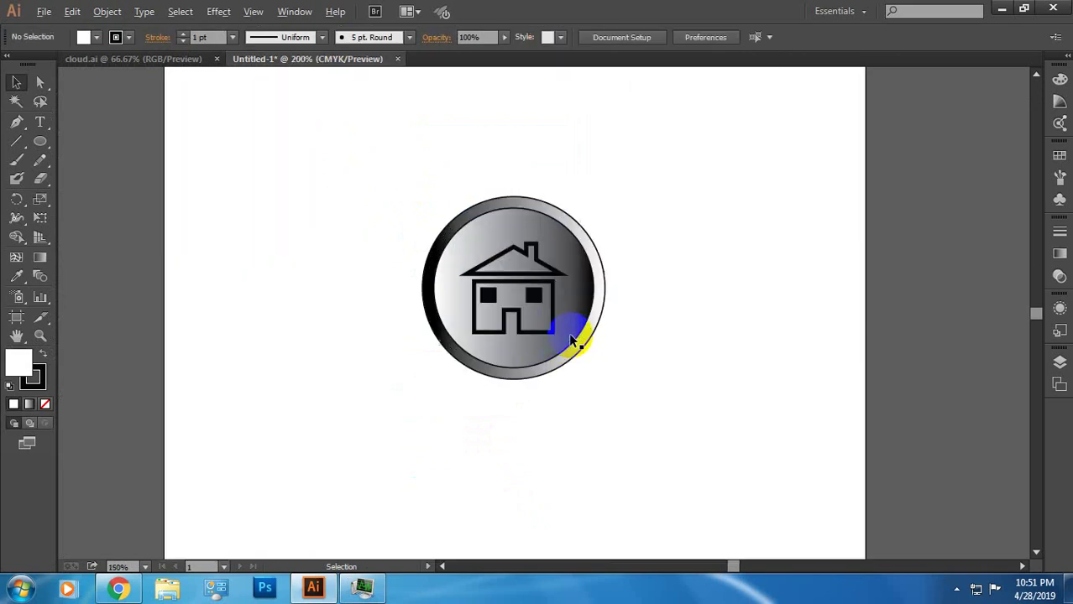
scroll(571, 339, up, 1)
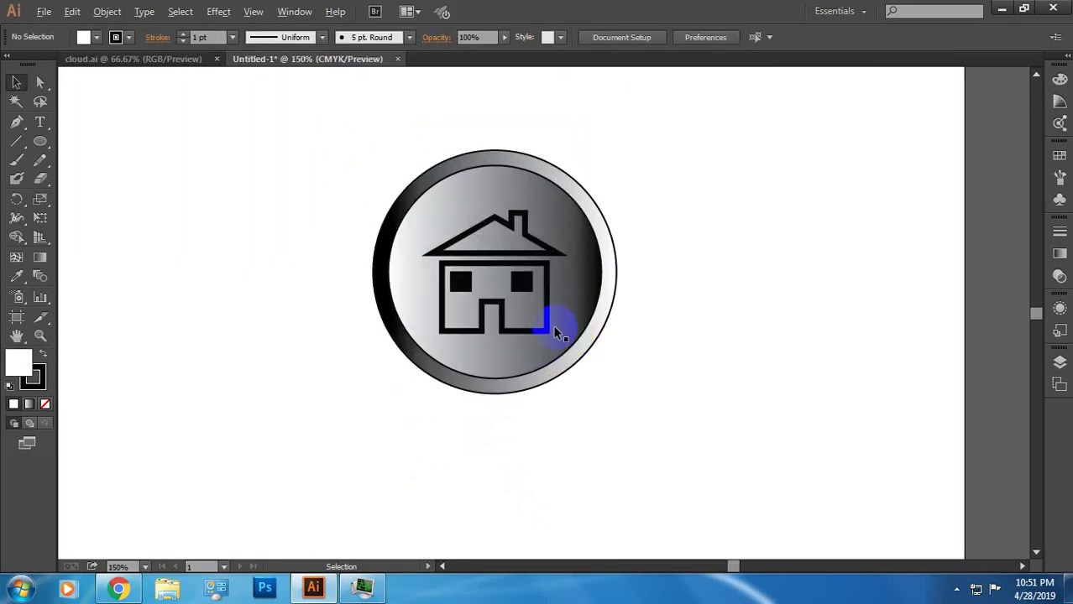
scroll(563, 332, down, 1)
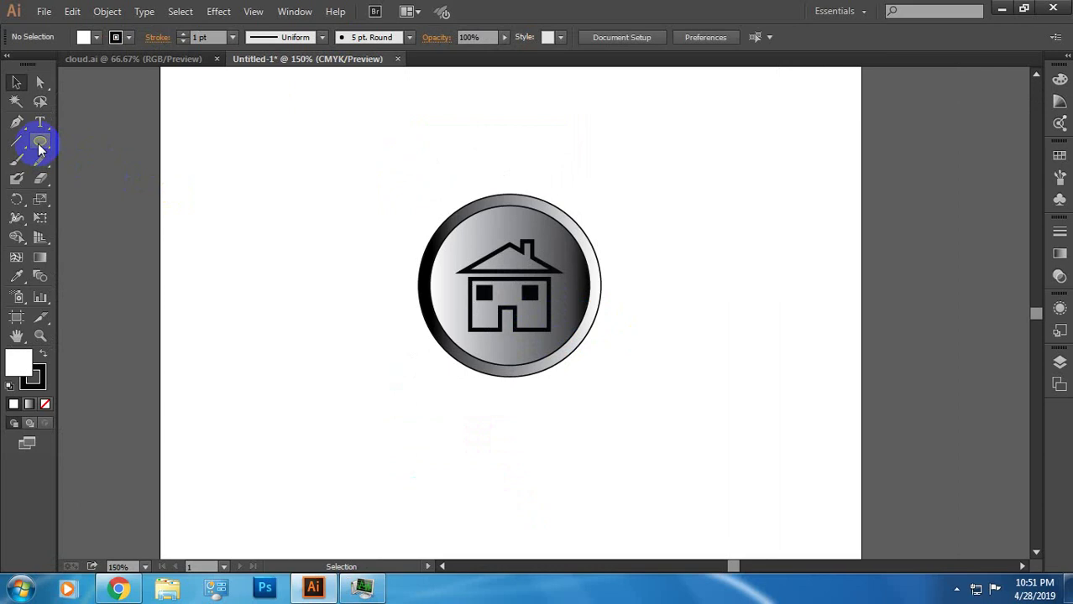
- Draw a circle with the Ellipse tool, then move it to the page's left and enlarge it
drag(39, 148, 79, 177)
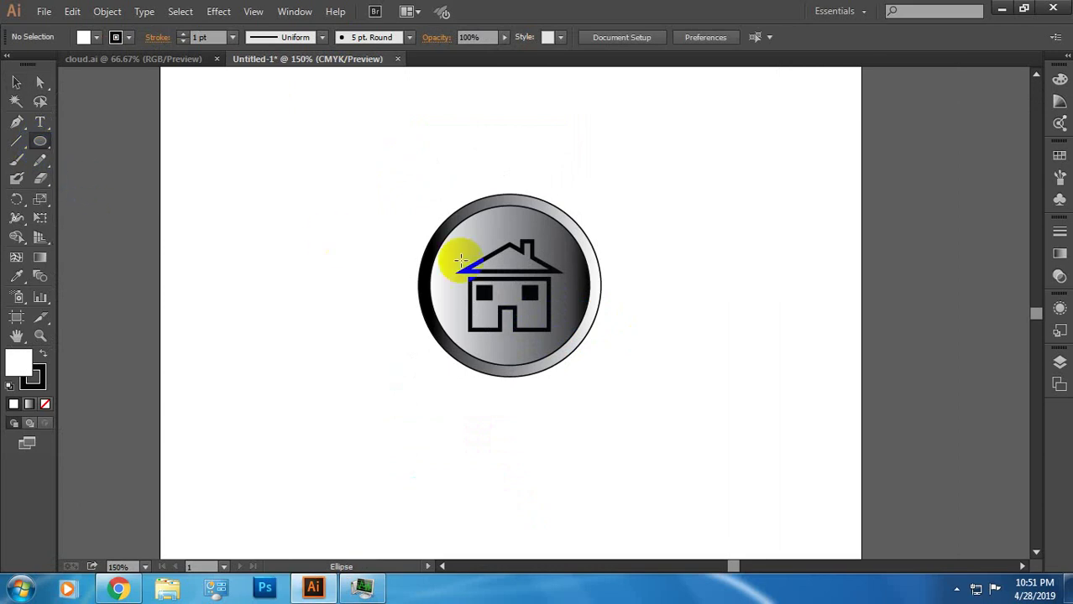
mouse_move(652, 218)
mouse_down()
mouse_move(753, 323)
mouse_move(709, 266)
mouse_move(752, 317)
mouse_move(721, 277)
mouse_move(727, 287)
mouse_up()
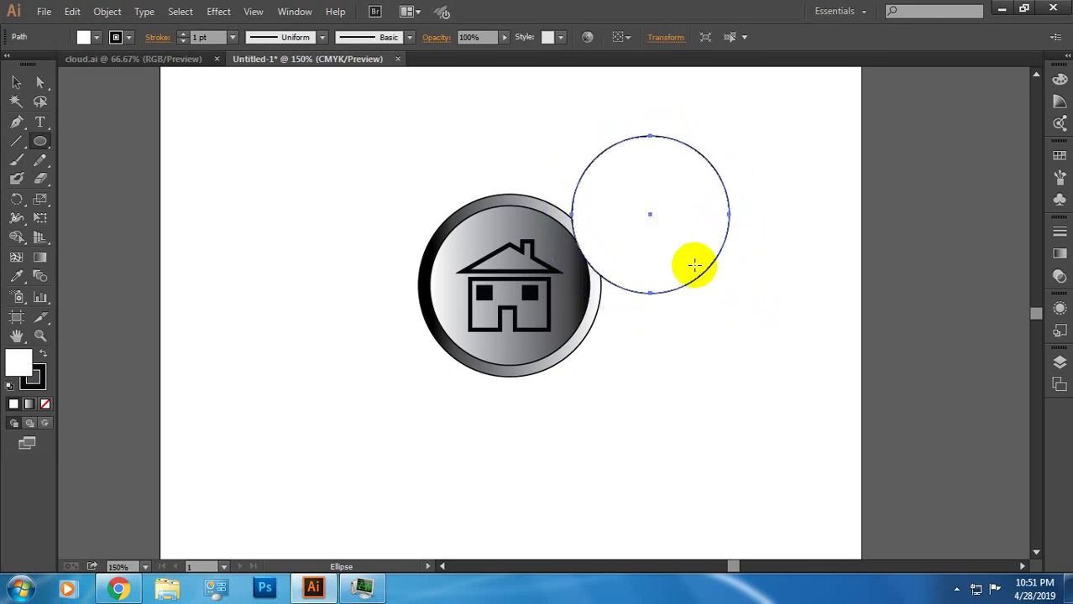
click(19, 81)
mouse_move(626, 224)
mouse_down()
mouse_move(267, 243)
mouse_move(277, 249)
mouse_up()
drag(356, 313, 366, 335)
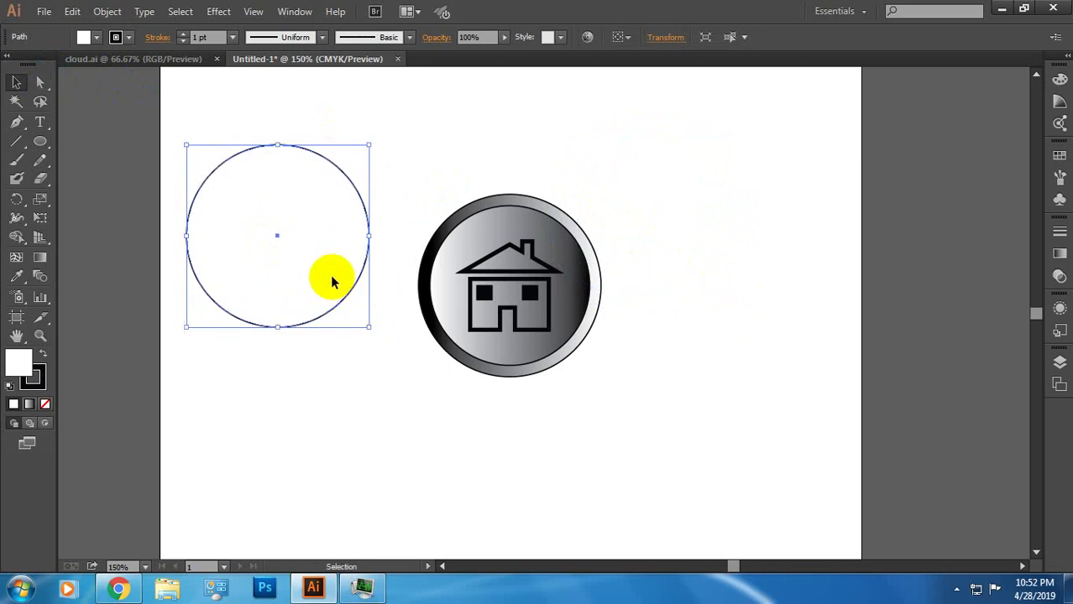
drag(331, 281, 332, 294)
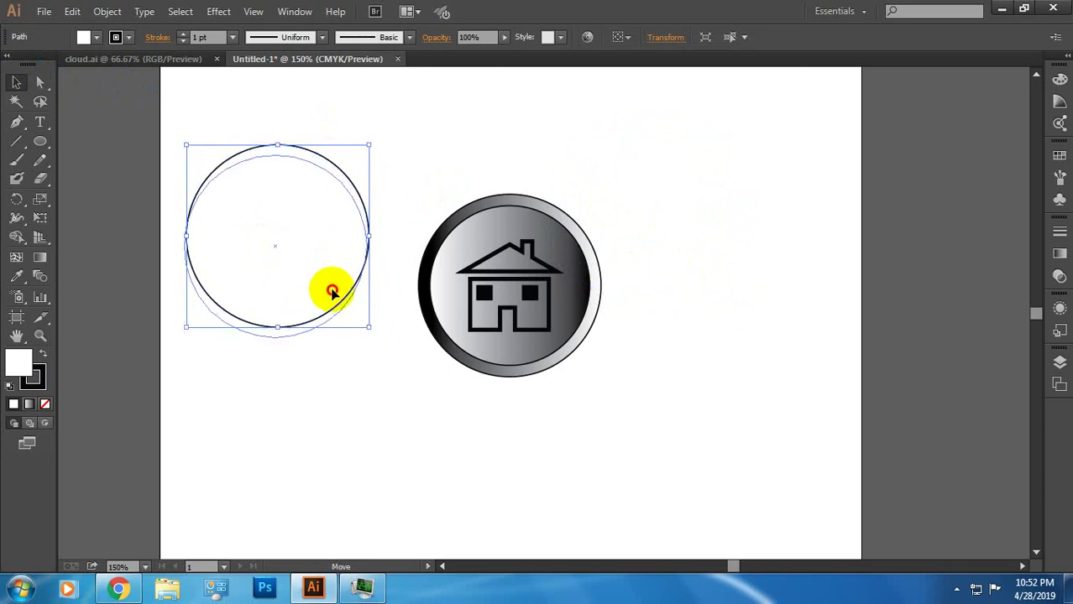
- Apply a linear gradient to the circle from the Gradient panel and set its angle to -180°
click(1059, 255)
click(1014, 345)
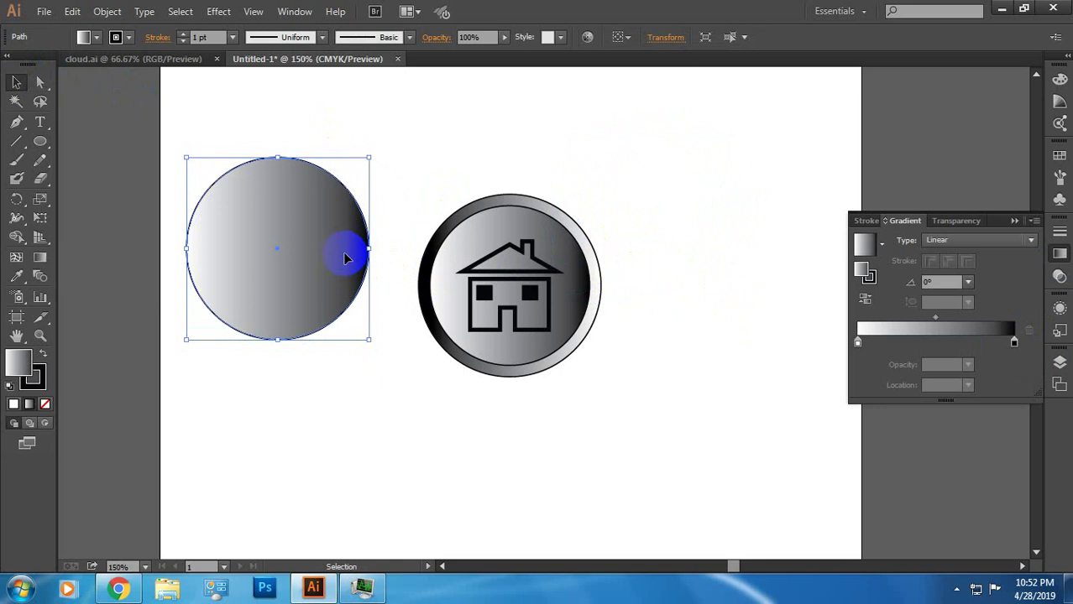
click(968, 282)
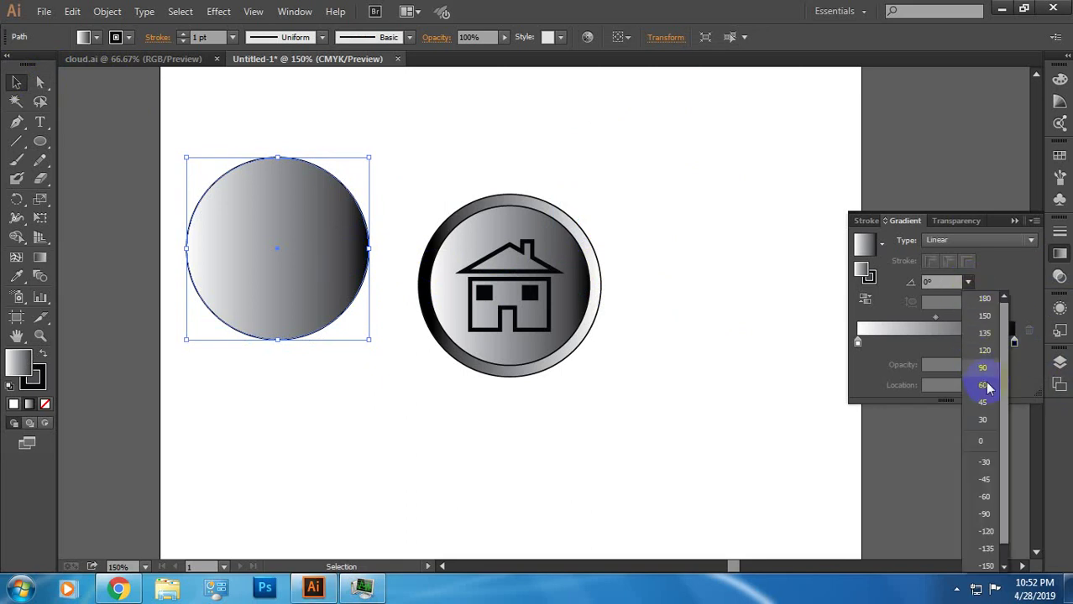
mouse_move(988, 387)
mouse_down()
mouse_move(987, 517)
mouse_move(1003, 550)
mouse_move(993, 566)
mouse_up()
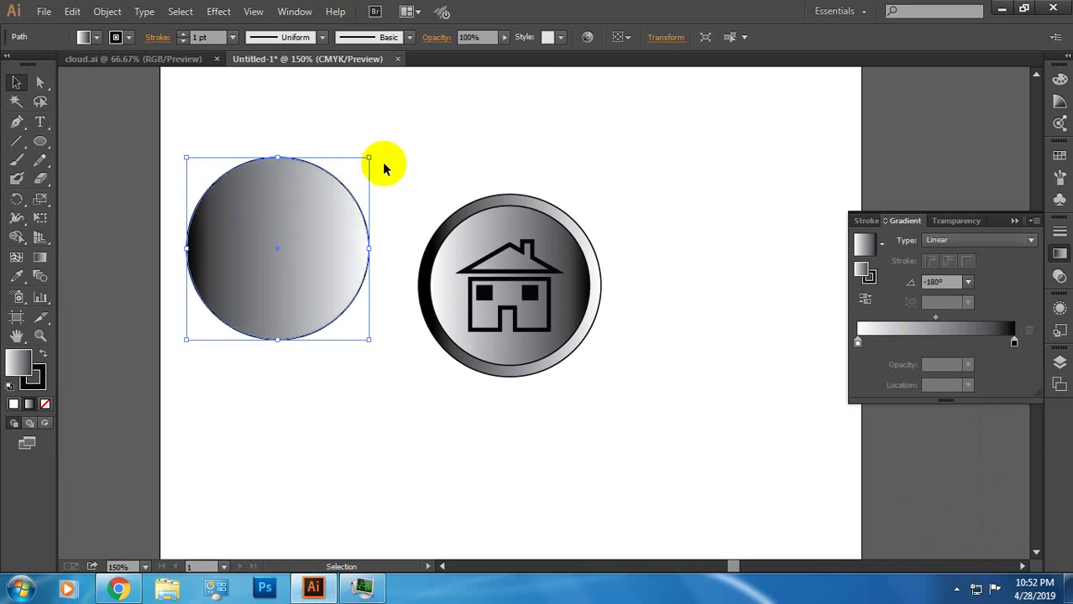
click(108, 11)
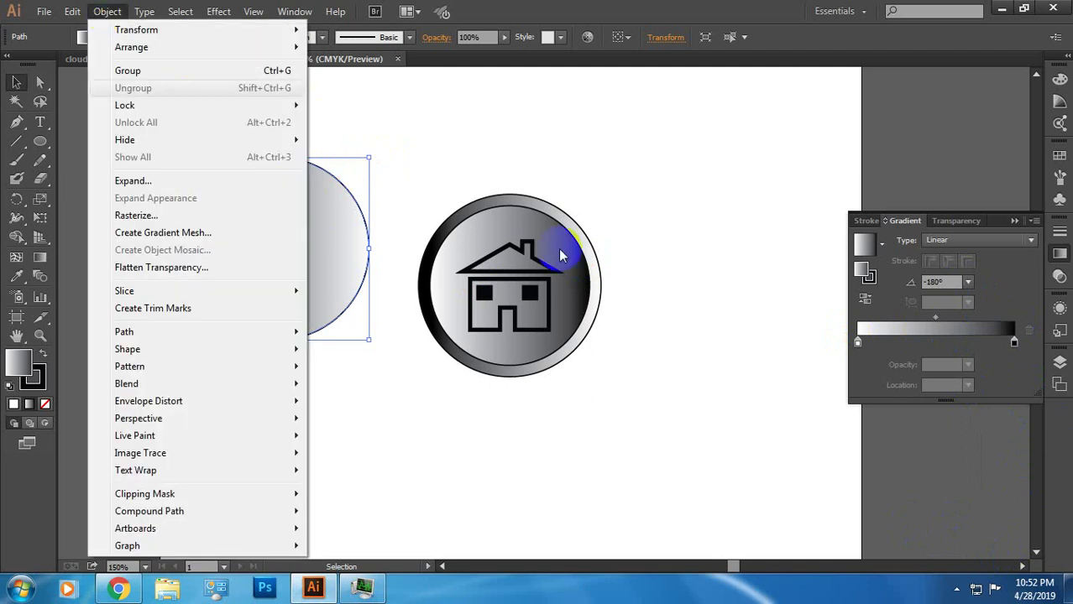
click(568, 144)
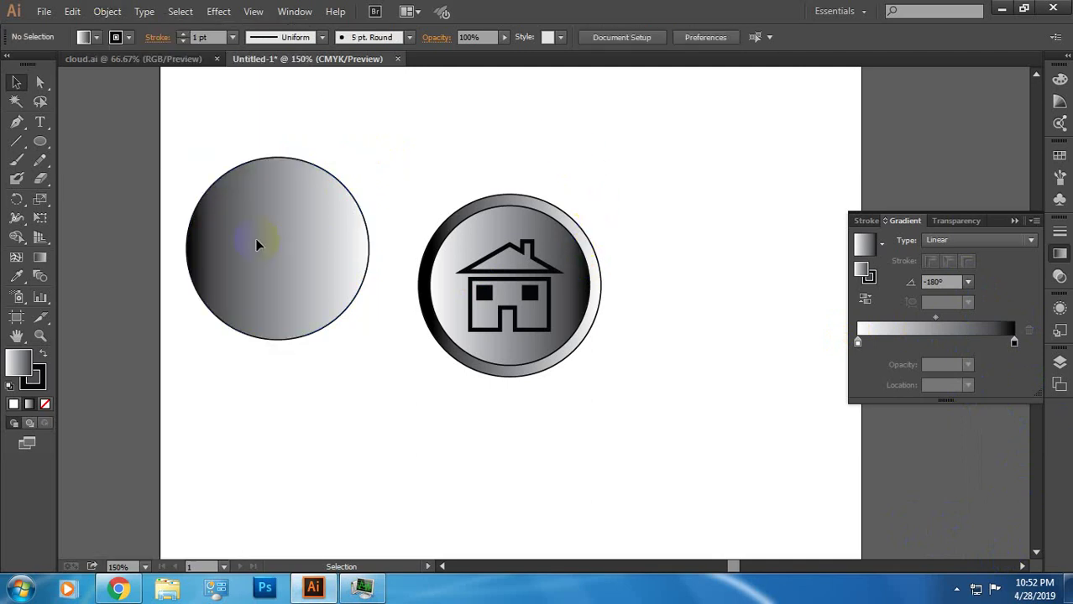
- Duplicate the gradient circle and shrink the copy to sit inside the original
click(257, 243)
key(ctrl+c)
key(ctrl+v)
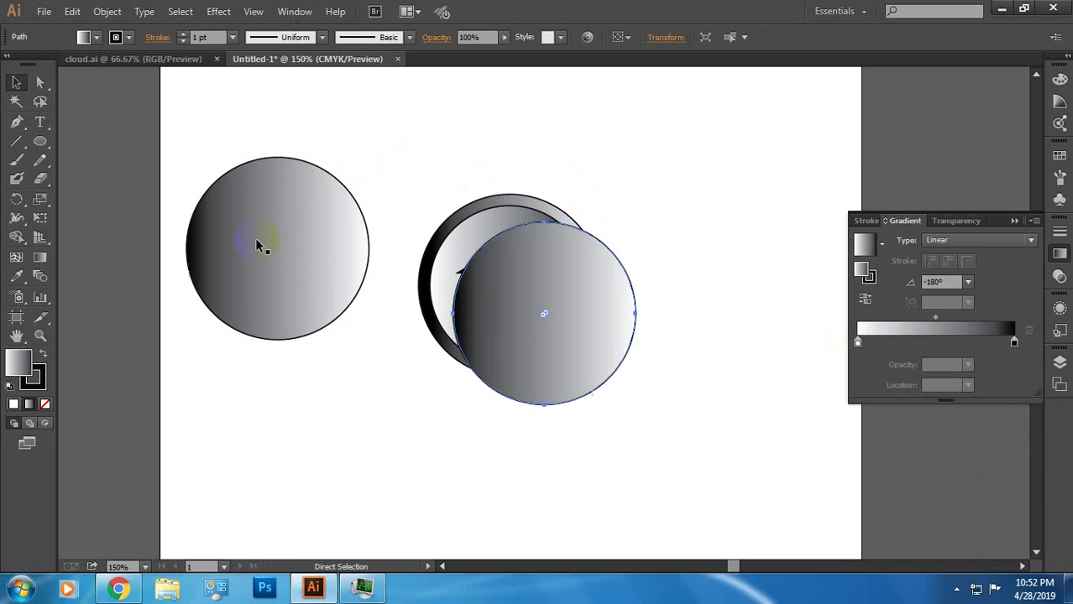
mouse_move(575, 280)
mouse_down()
mouse_move(357, 357)
mouse_move(312, 218)
mouse_up()
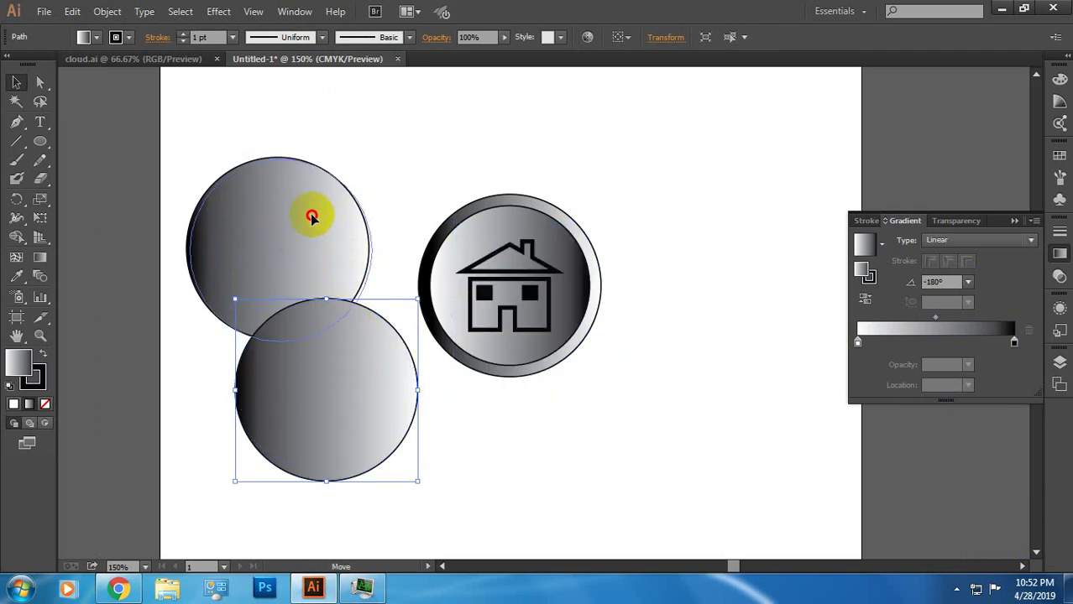
drag(312, 218, 339, 209)
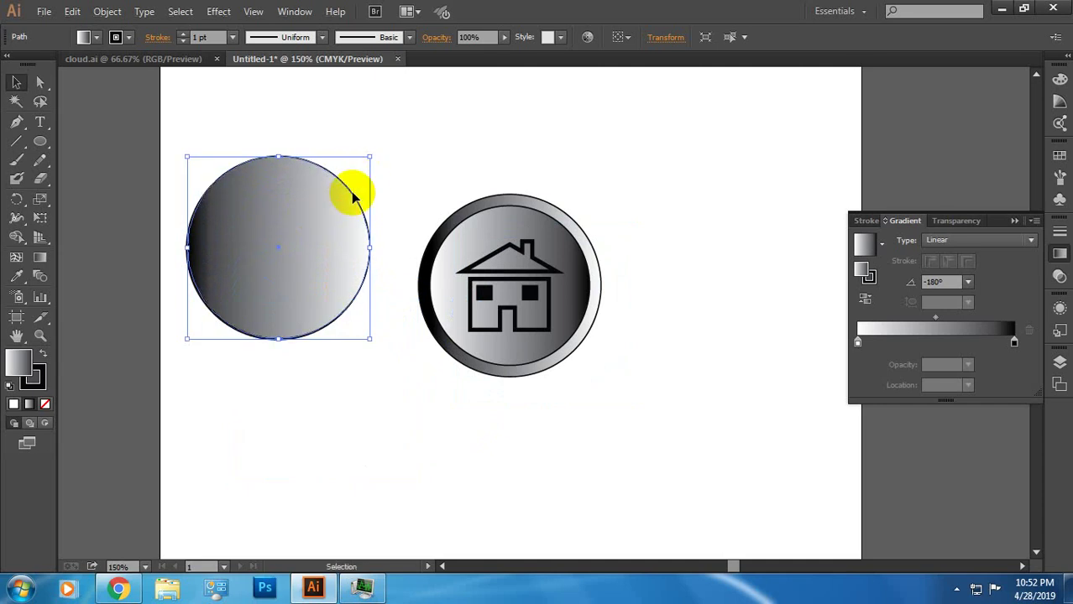
drag(372, 157, 358, 162)
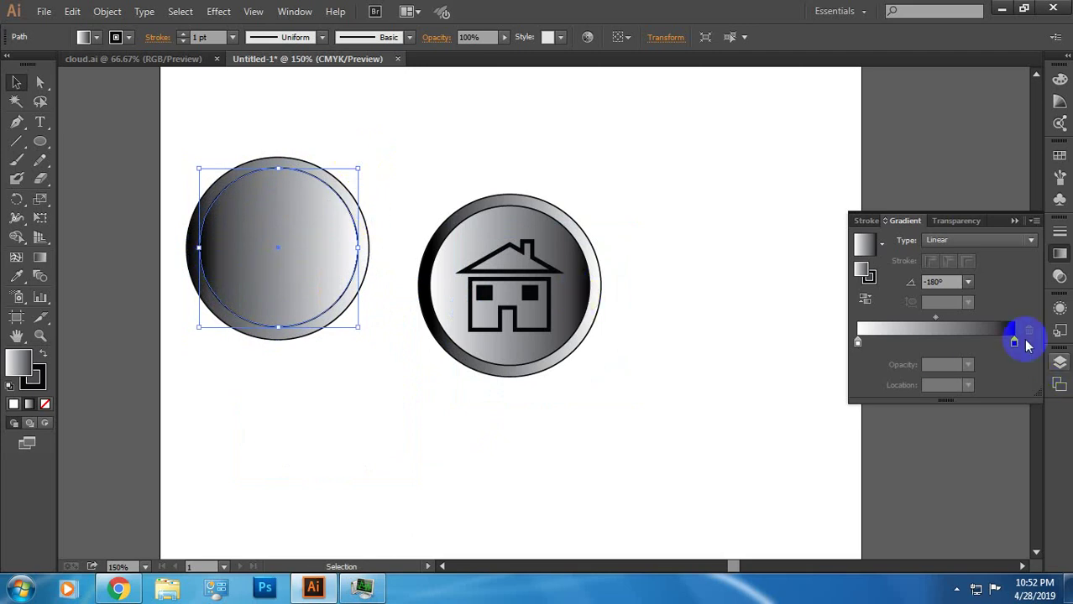
- Set the inner circle's gradient angle to 0° so it runs light to dark
click(967, 282)
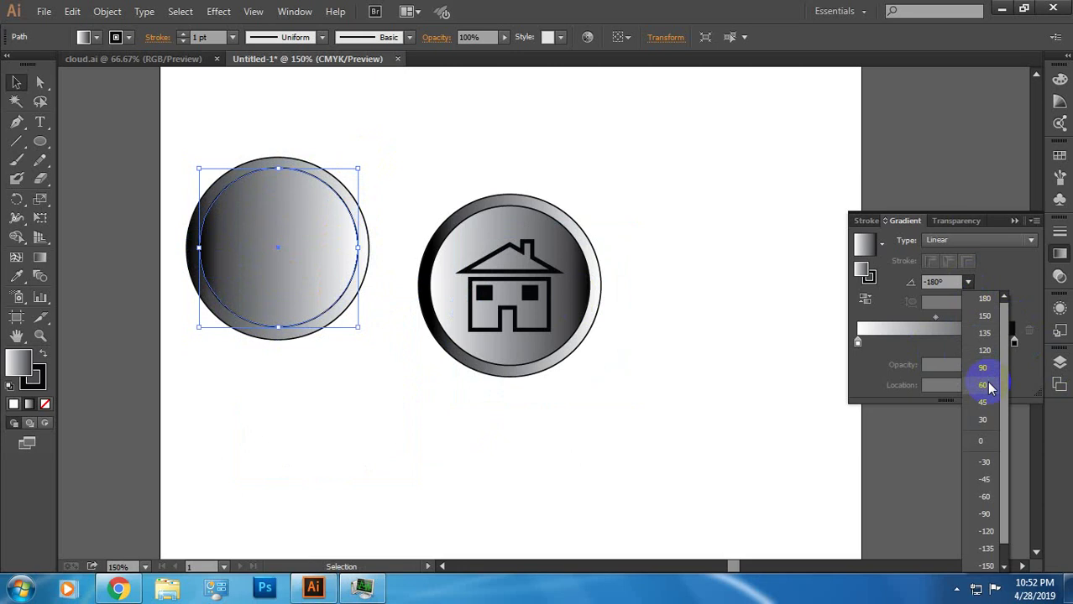
click(982, 299)
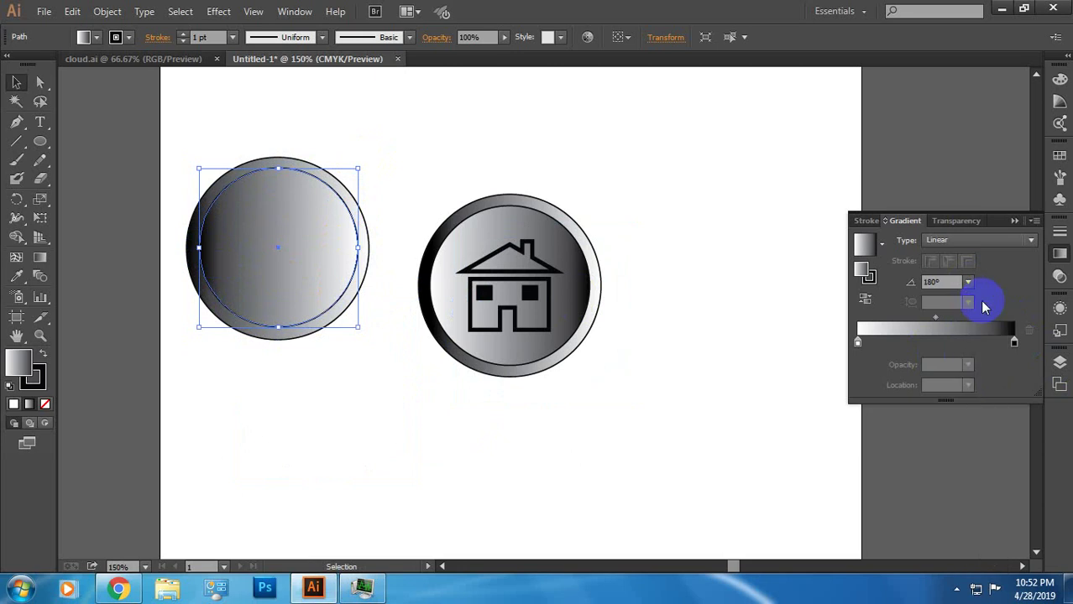
click(969, 283)
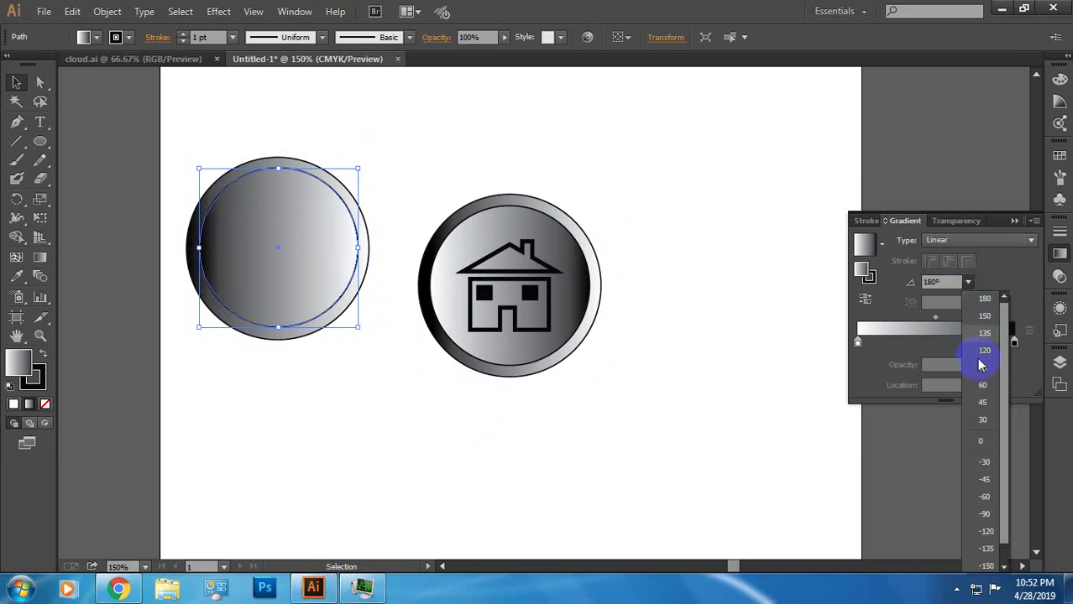
click(983, 436)
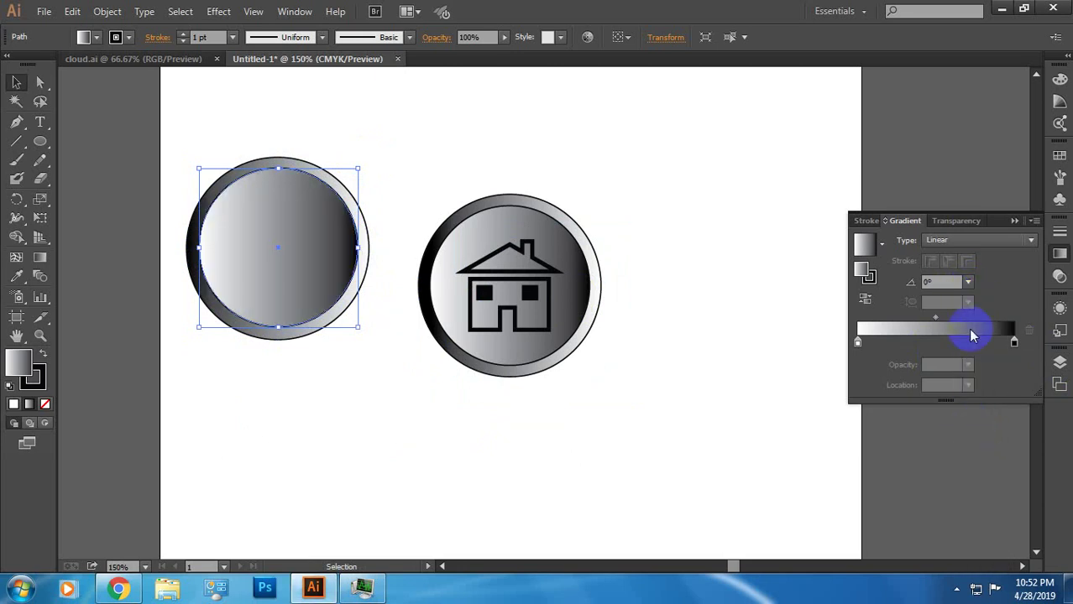
click(514, 164)
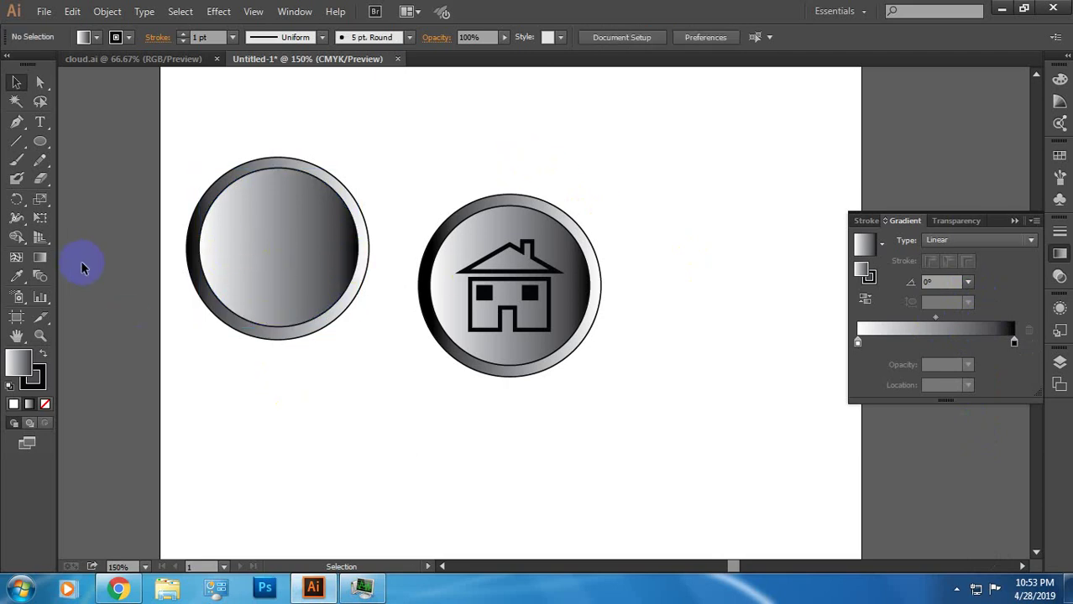
- Draw a small rectangle below the left ring with the Rectangle tool
click(42, 145)
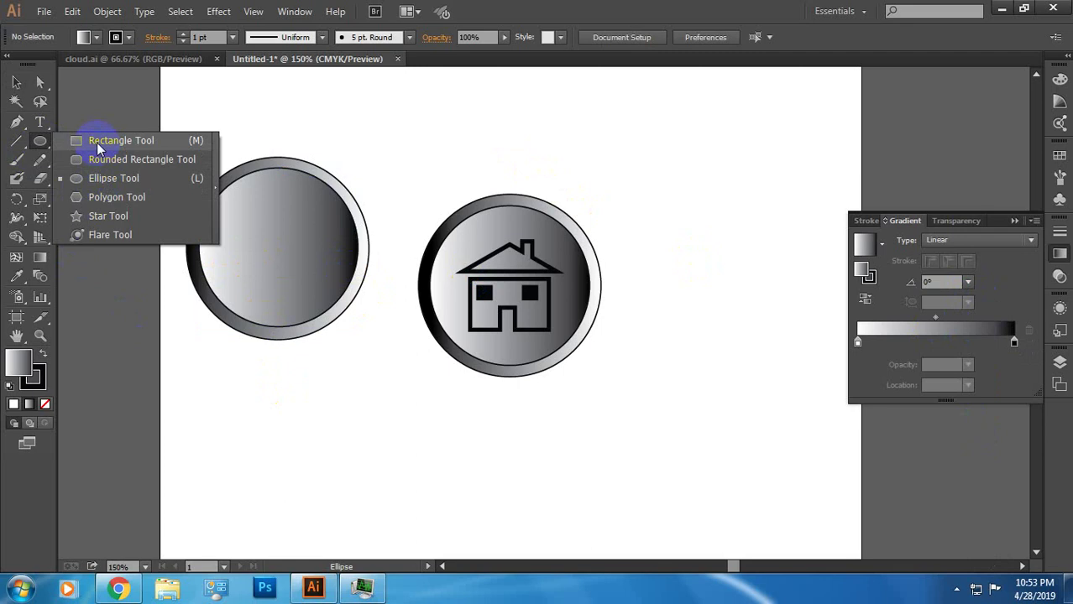
click(96, 142)
drag(230, 389, 326, 460)
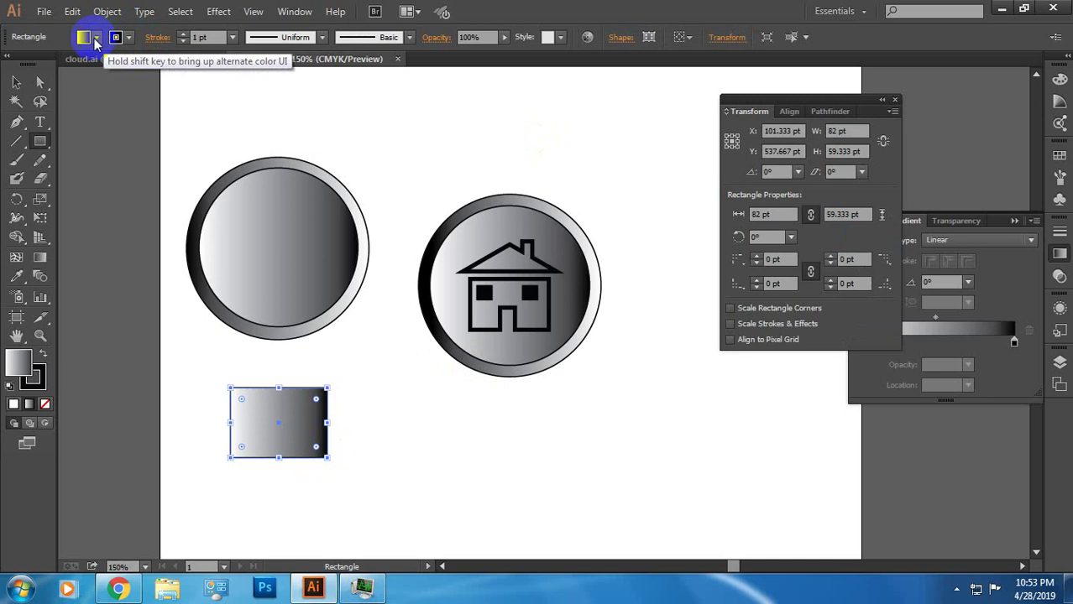
- Set the rectangle's fill to None and its stroke weight to 3 pt
click(94, 41)
click(10, 64)
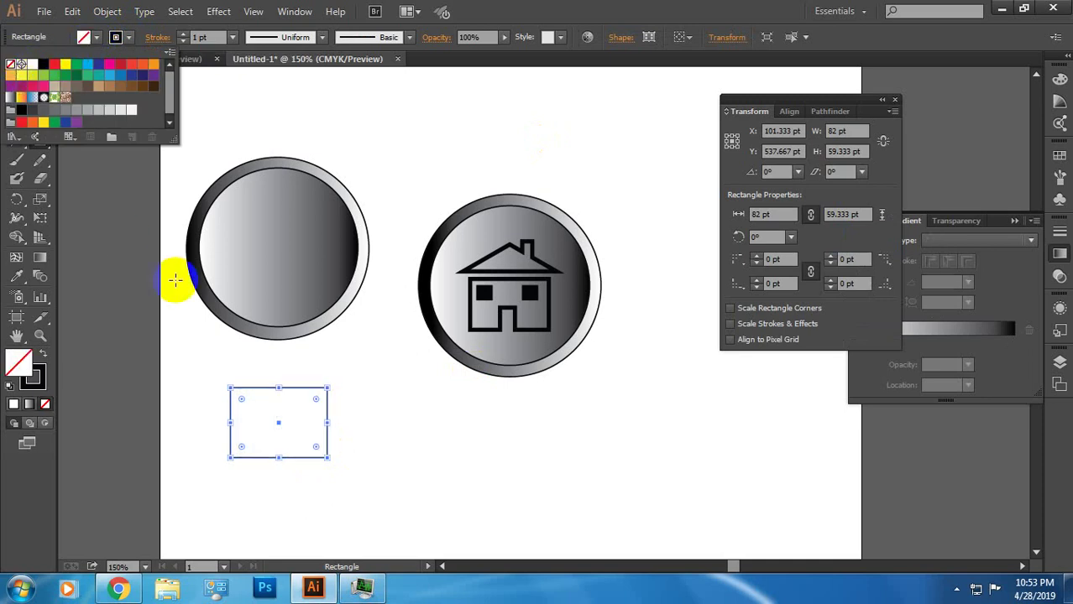
click(183, 35)
click(183, 34)
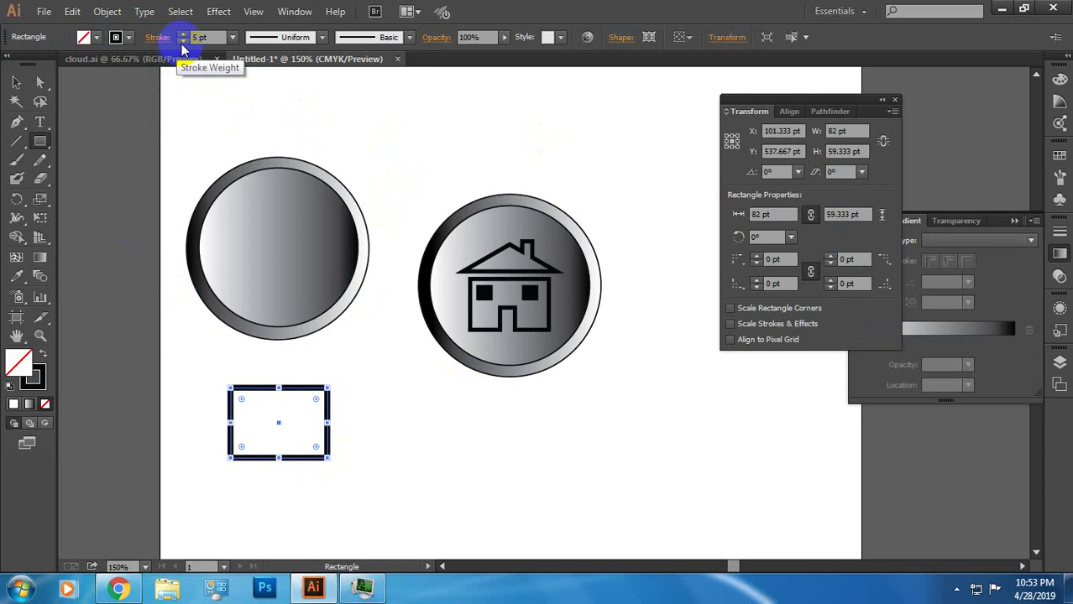
click(17, 83)
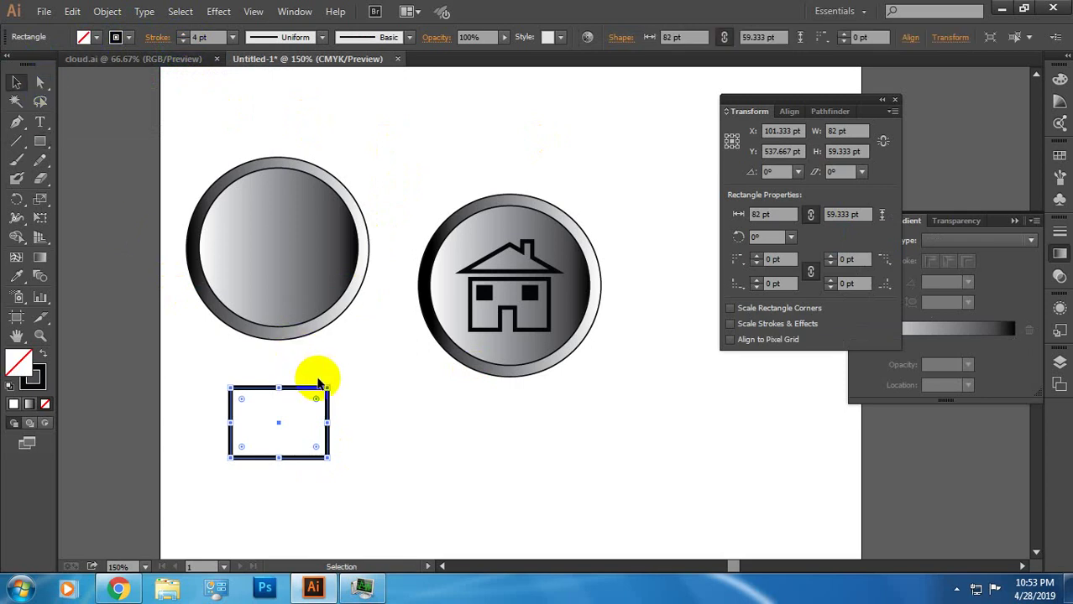
click(183, 40)
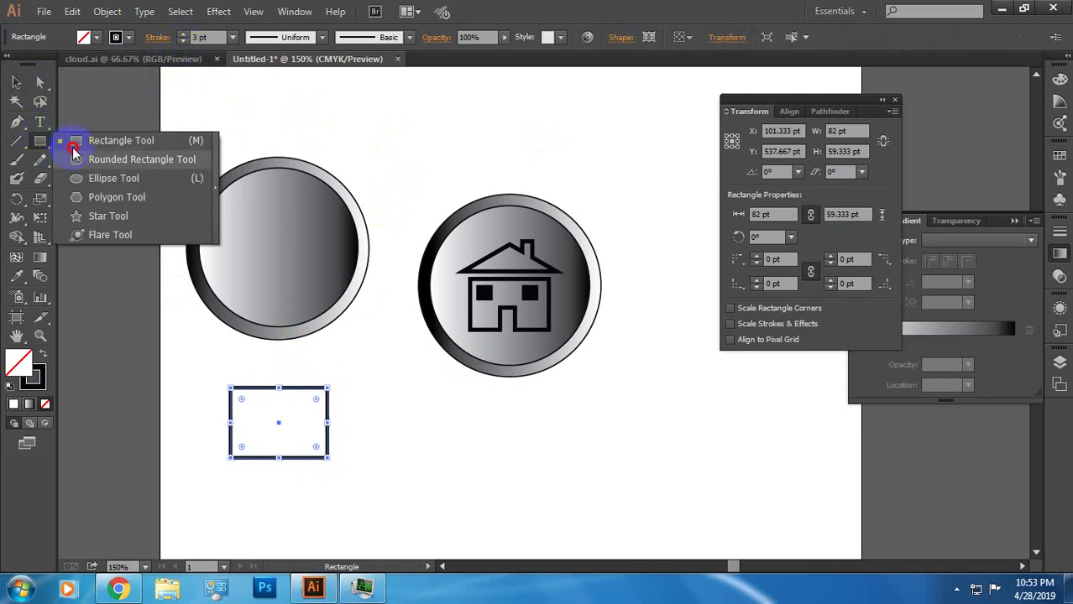
- Subtract a small bottom-edge rectangle with Pathfinder Minus Front, then move the house body lower
drag(41, 142, 72, 143)
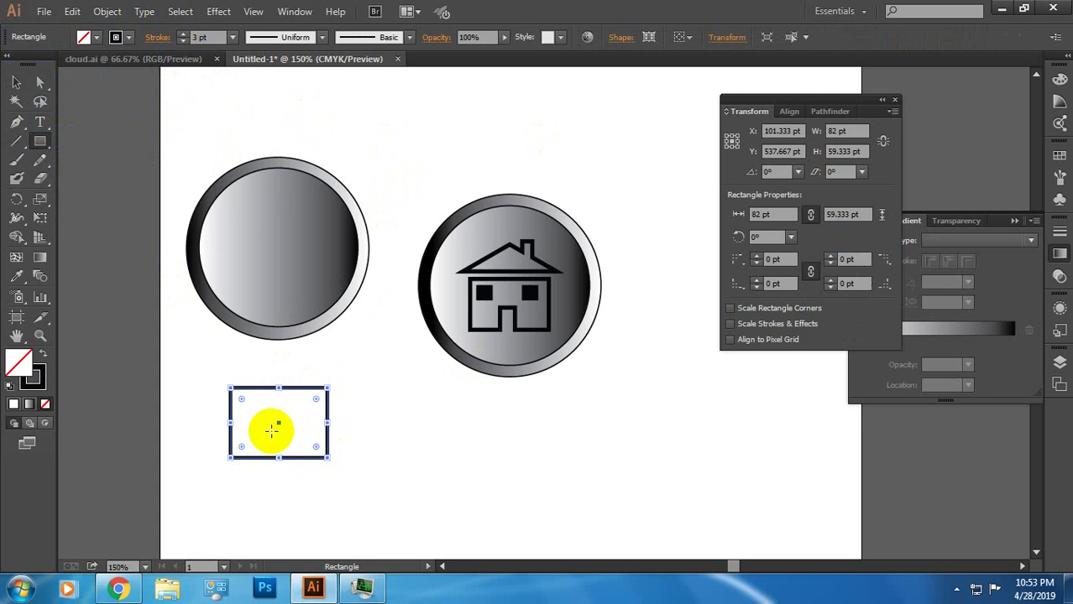
drag(271, 431, 286, 460)
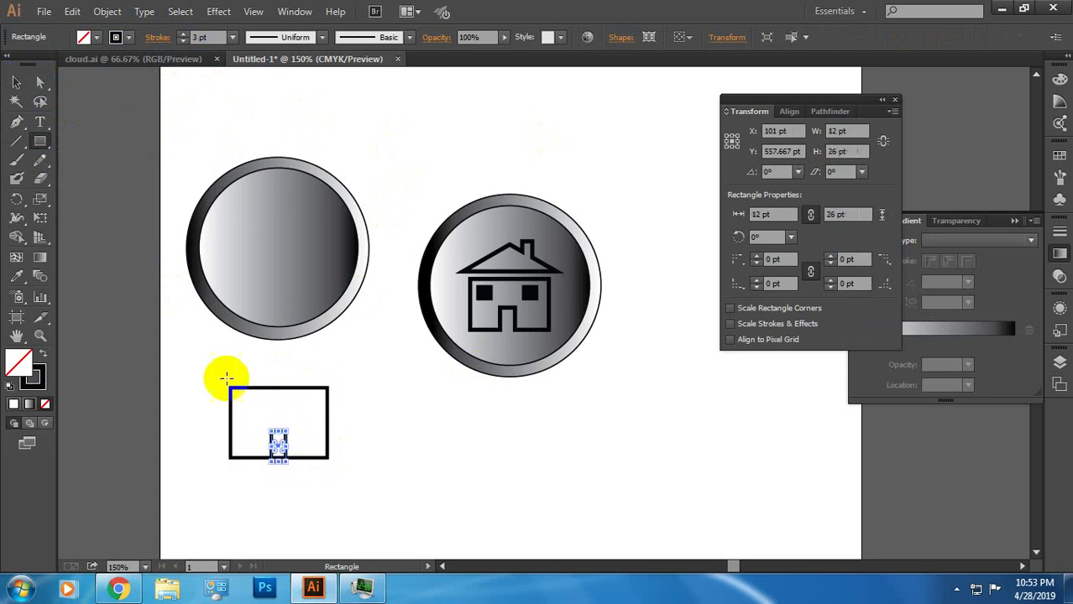
click(16, 82)
drag(238, 390, 355, 495)
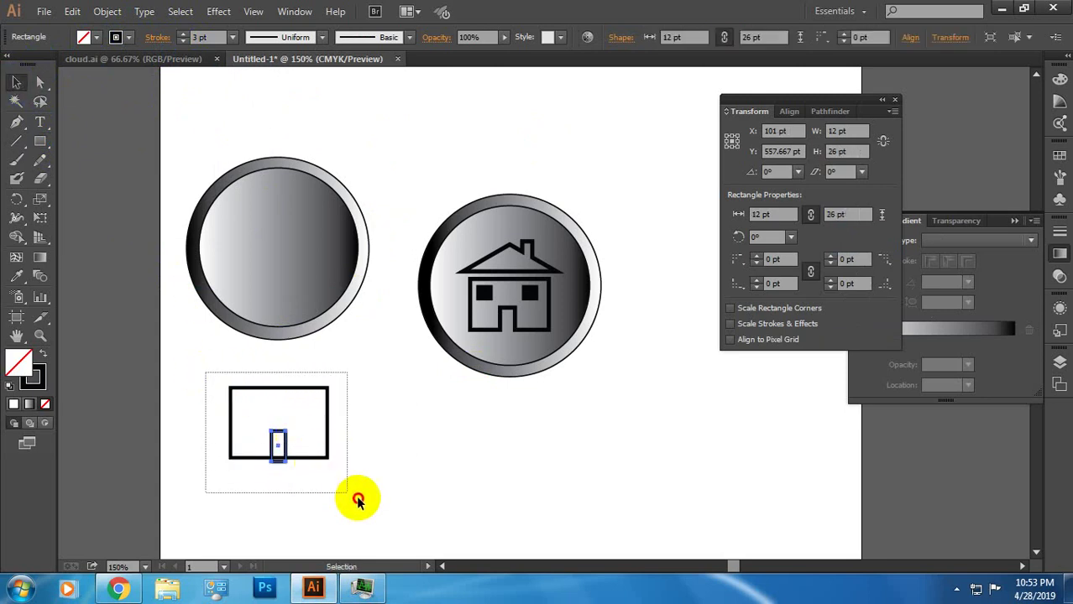
click(824, 113)
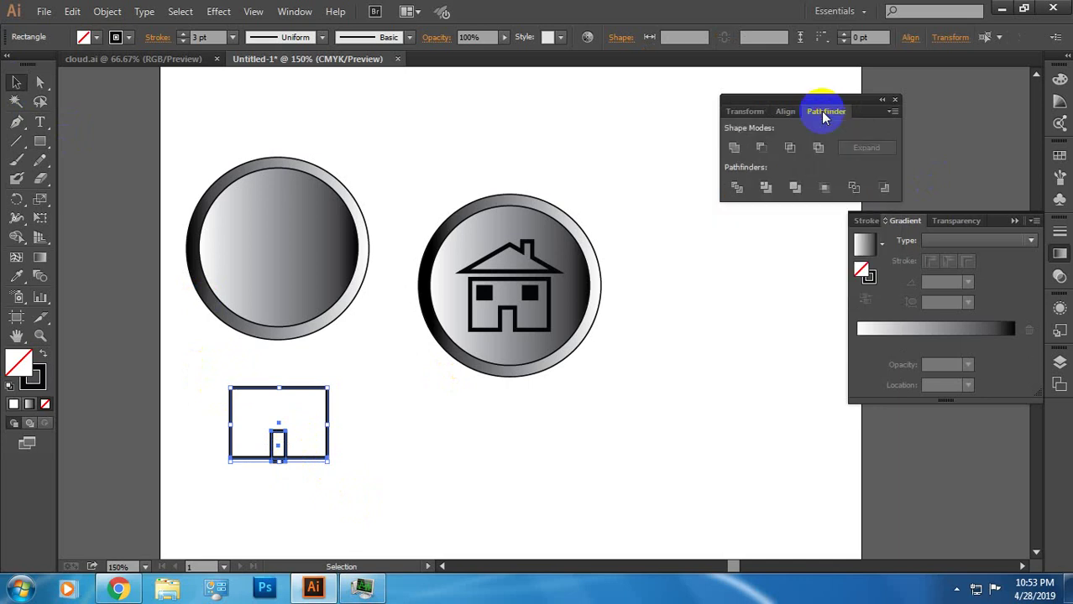
click(760, 150)
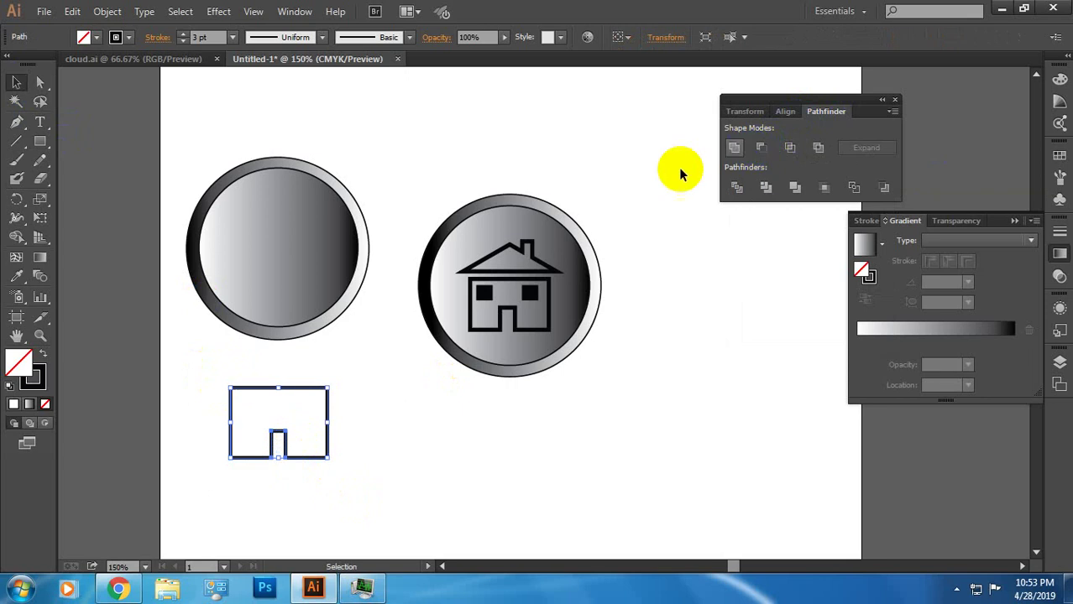
click(394, 418)
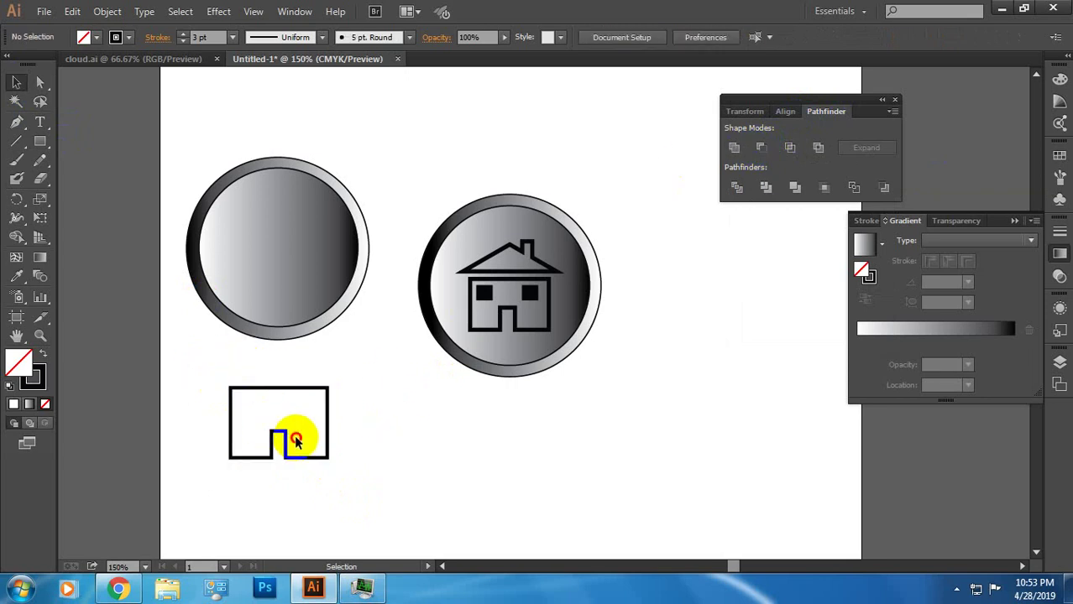
click(300, 457)
drag(304, 462, 309, 490)
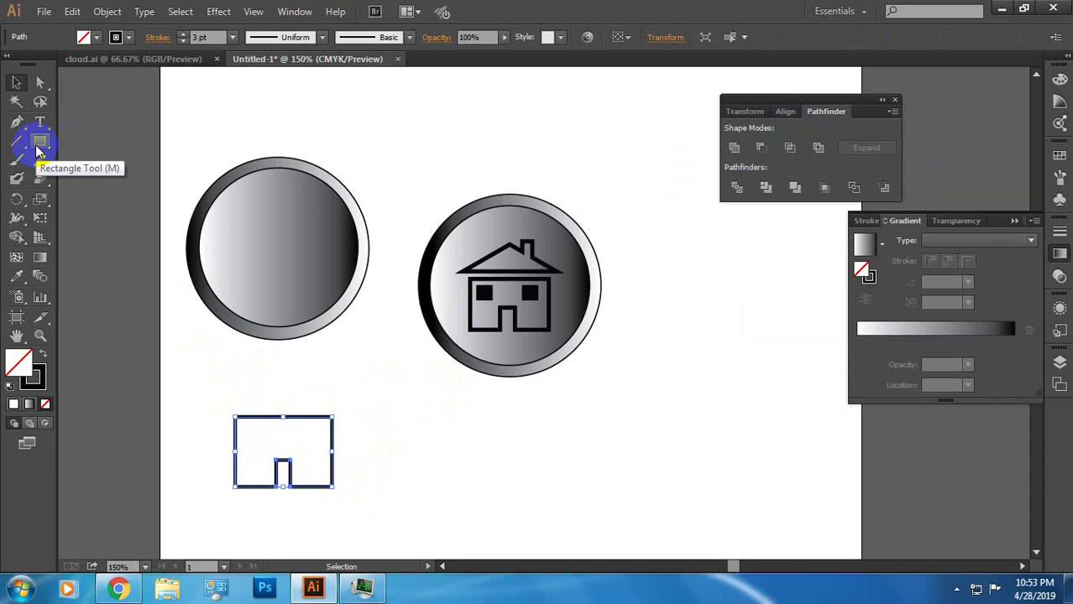
drag(37, 150, 96, 203)
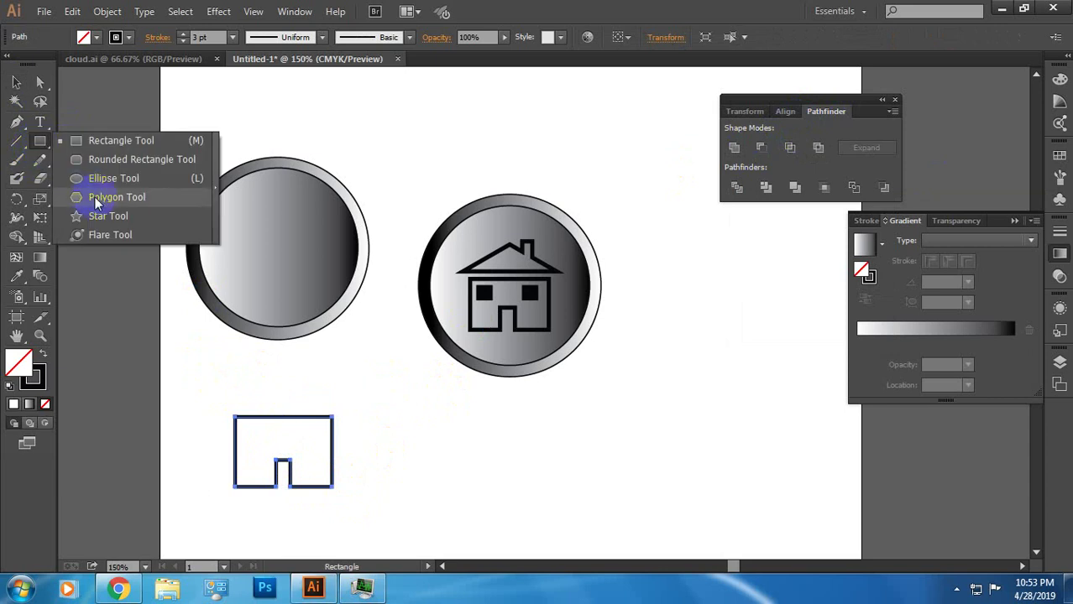
- Create a 3-sided polygon and flatten it into a low roof shape
click(96, 202)
click(376, 398)
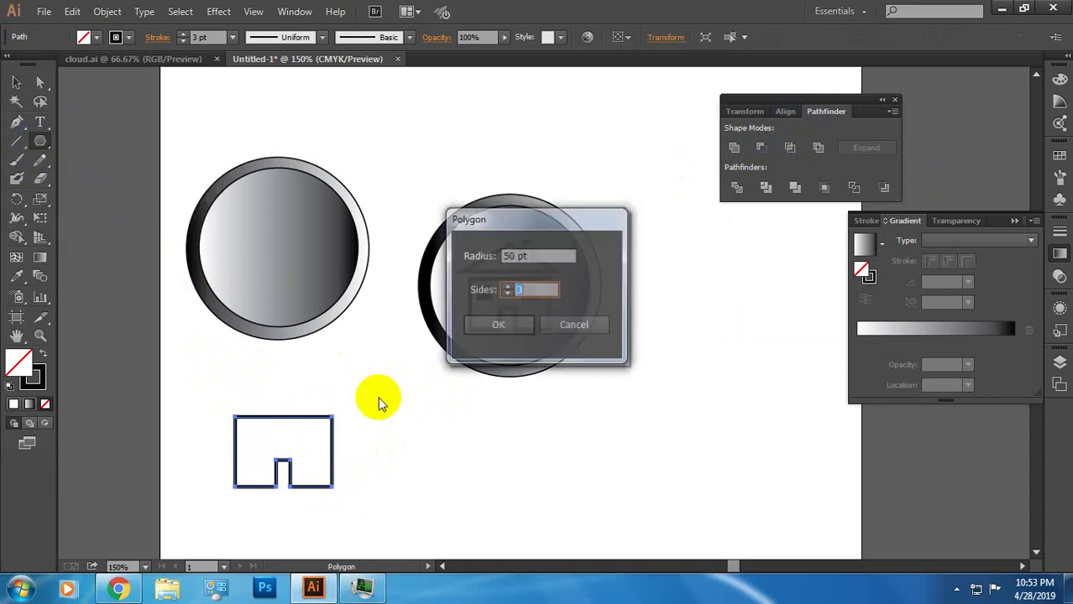
click(507, 322)
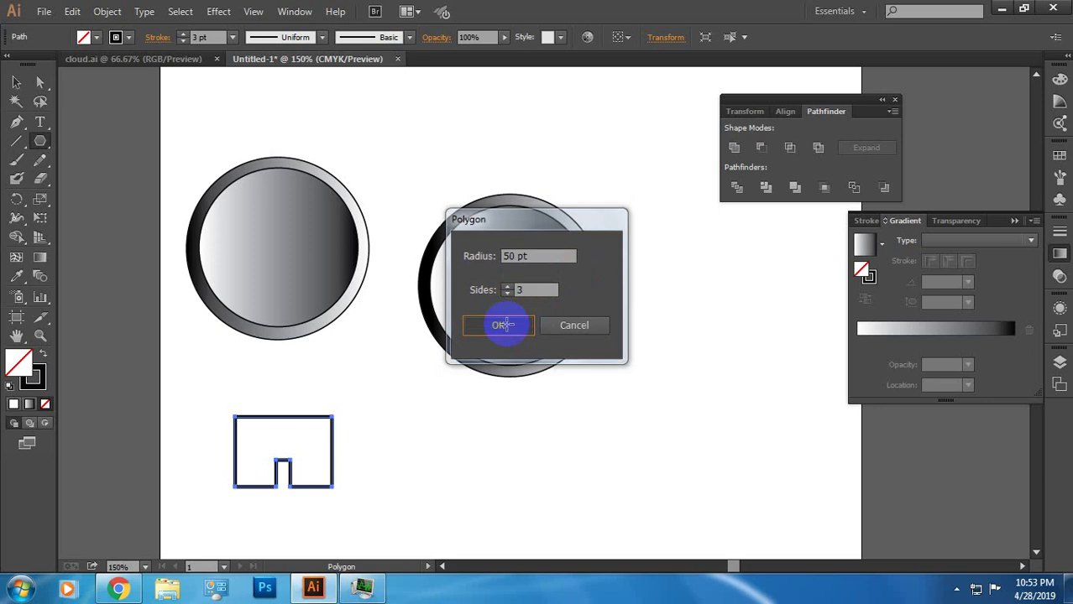
click(16, 82)
click(374, 346)
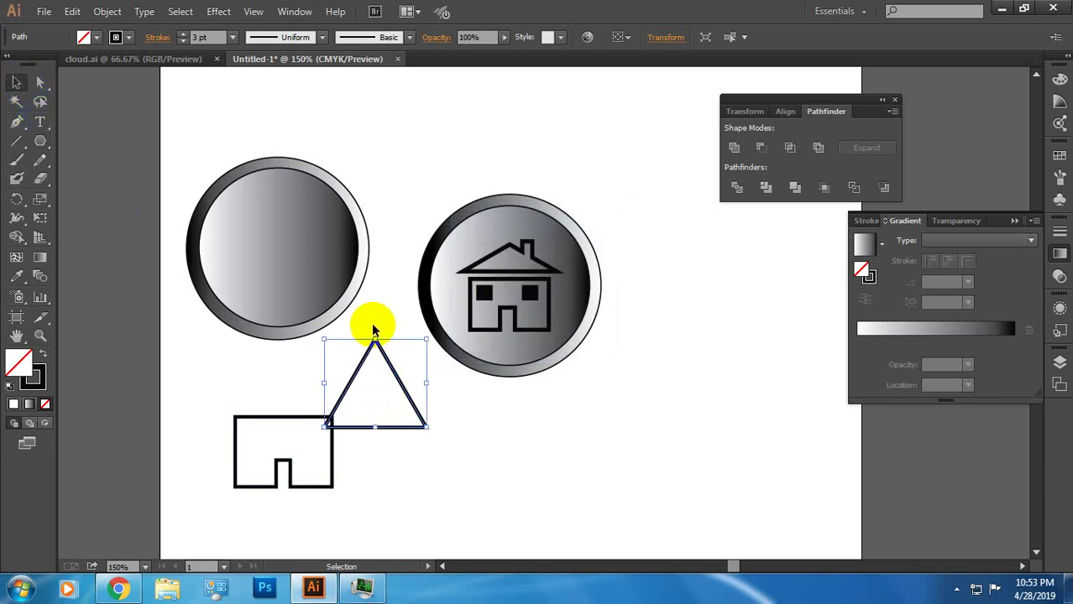
mouse_move(375, 340)
mouse_down()
mouse_move(364, 426)
mouse_move(332, 480)
mouse_up()
- Place the flattened triangle on top of the house body and widen it
click(350, 451)
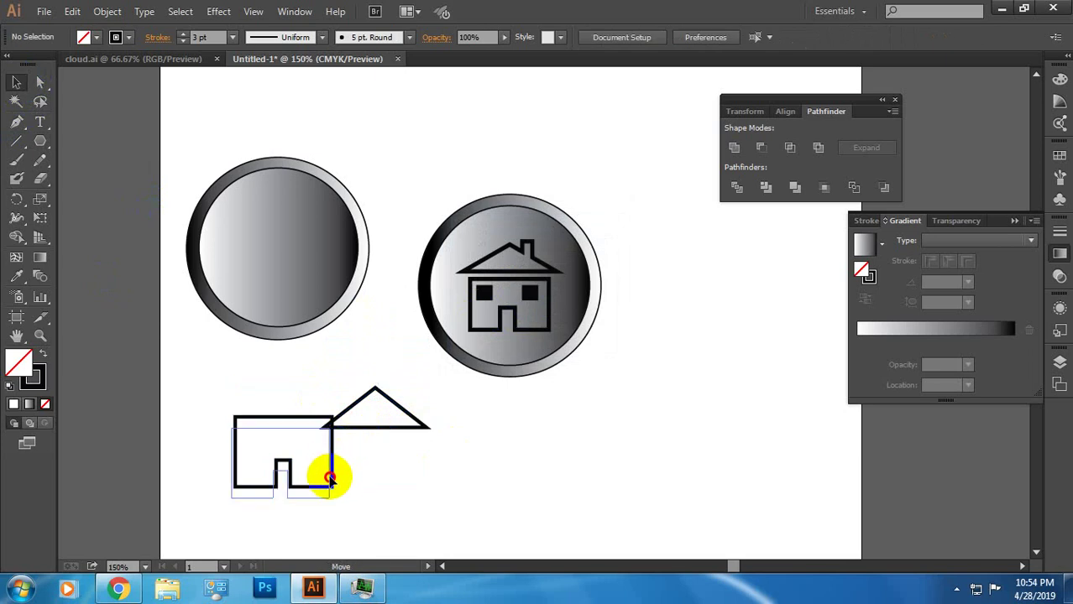
drag(377, 430, 297, 434)
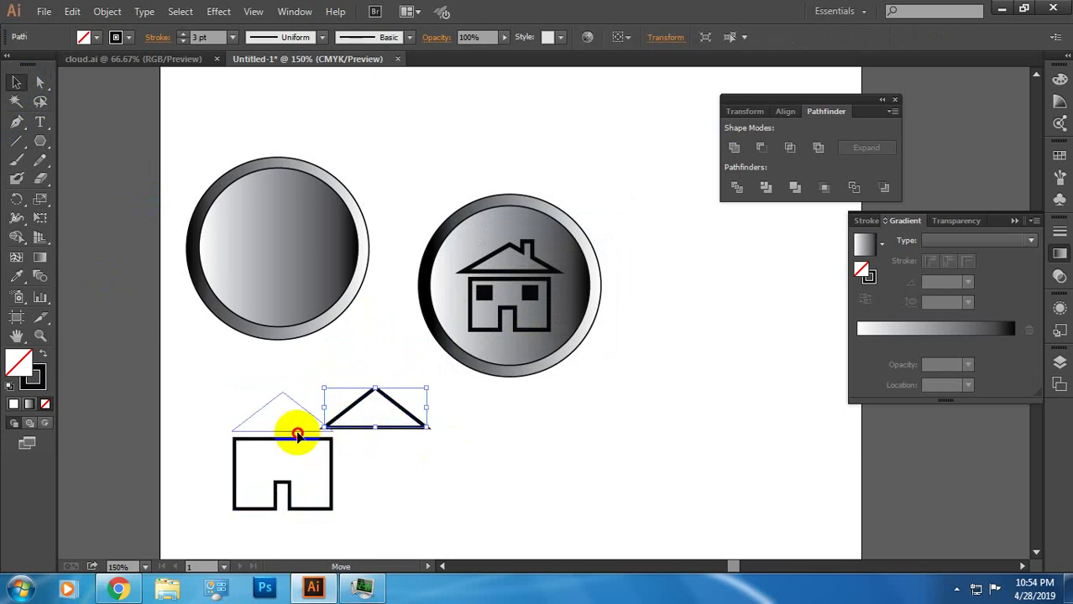
drag(297, 435, 297, 434)
drag(230, 412, 222, 412)
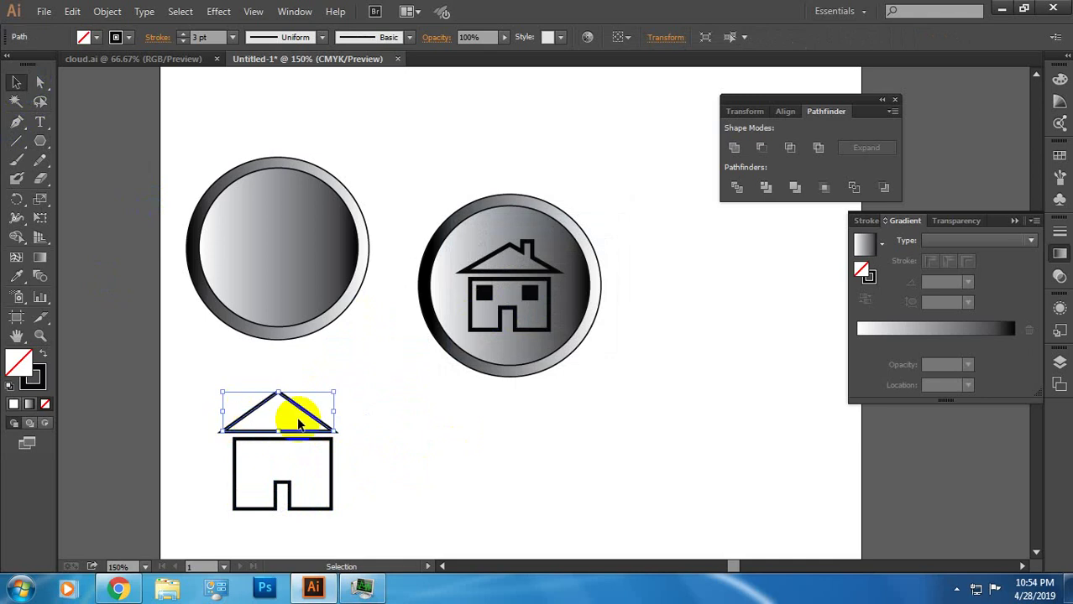
drag(340, 412, 344, 412)
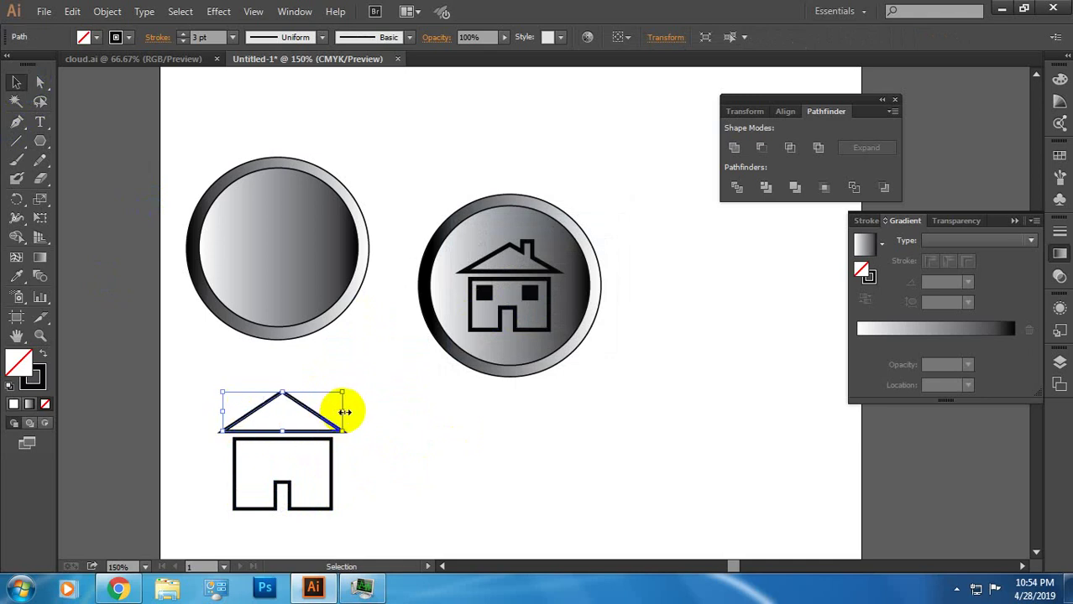
- Draw a narrow chimney on the roof's right slope and Unite it with the roof in Pathfinder
click(39, 141)
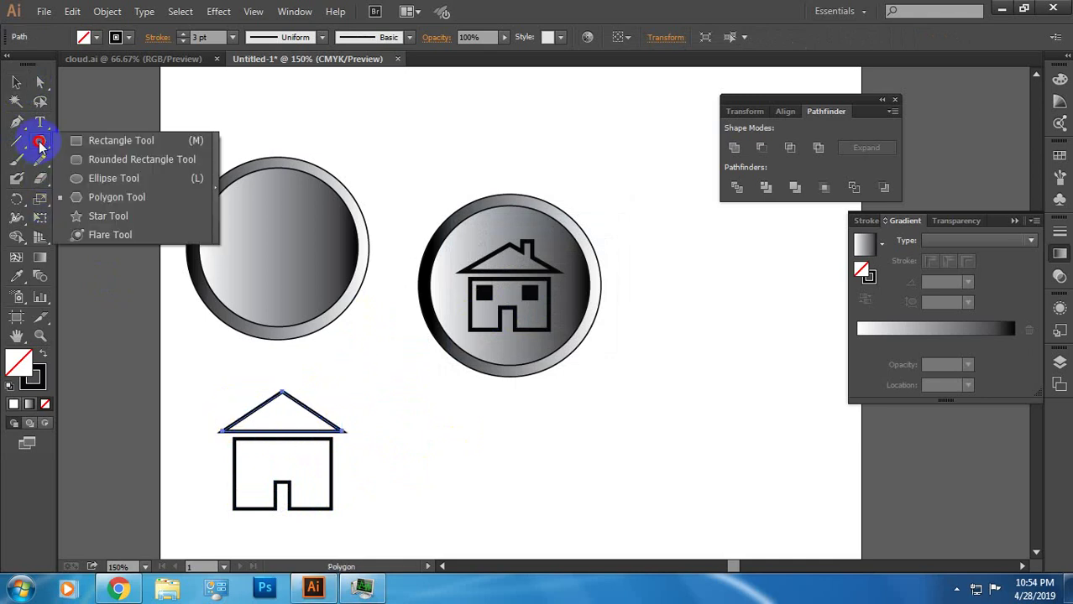
click(67, 146)
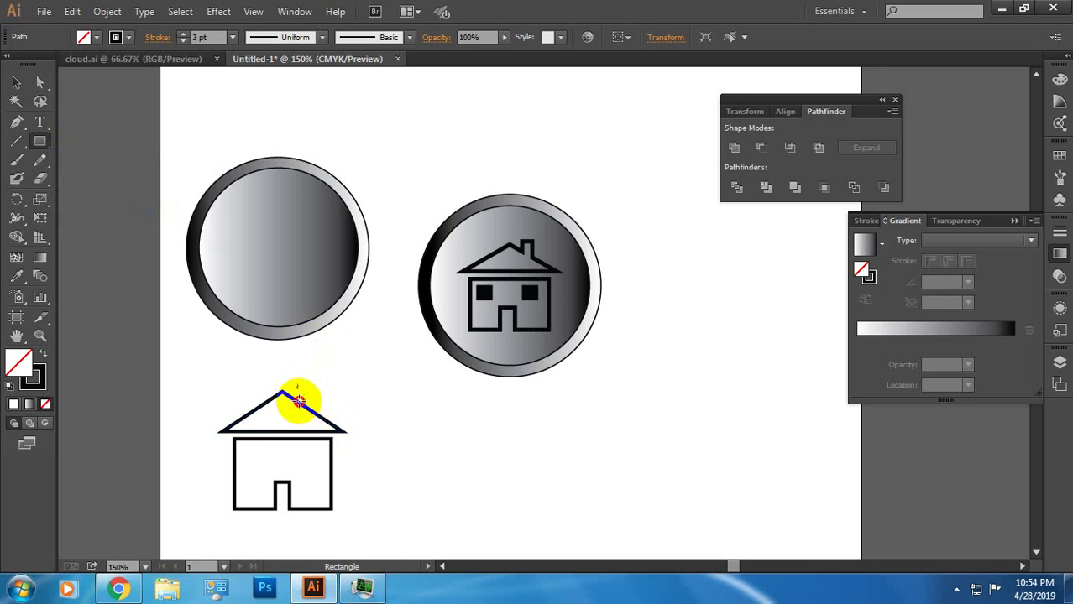
drag(299, 386, 308, 417)
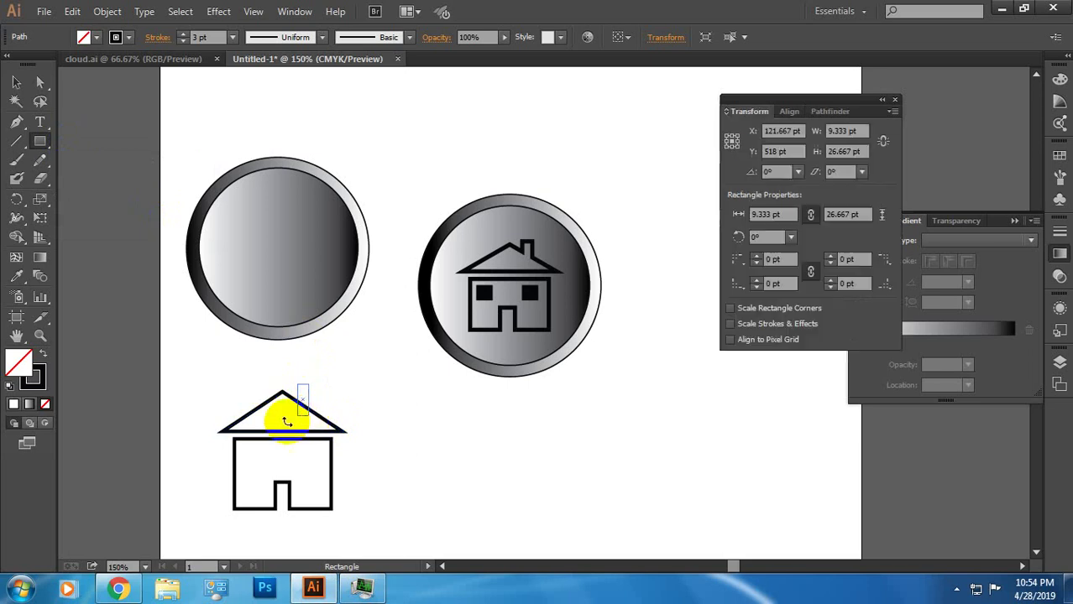
click(16, 81)
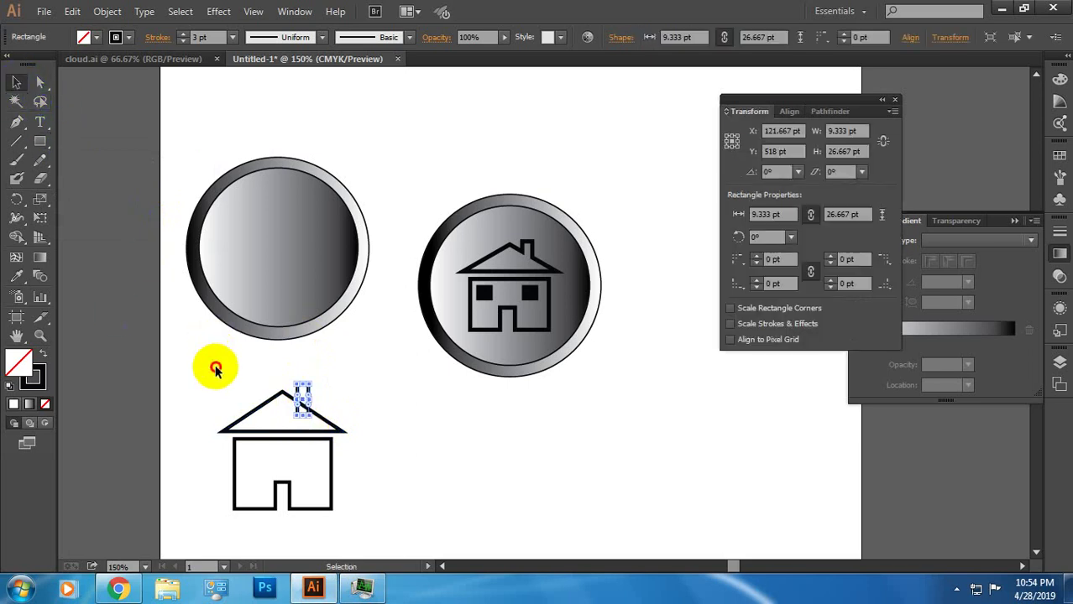
drag(192, 352, 366, 437)
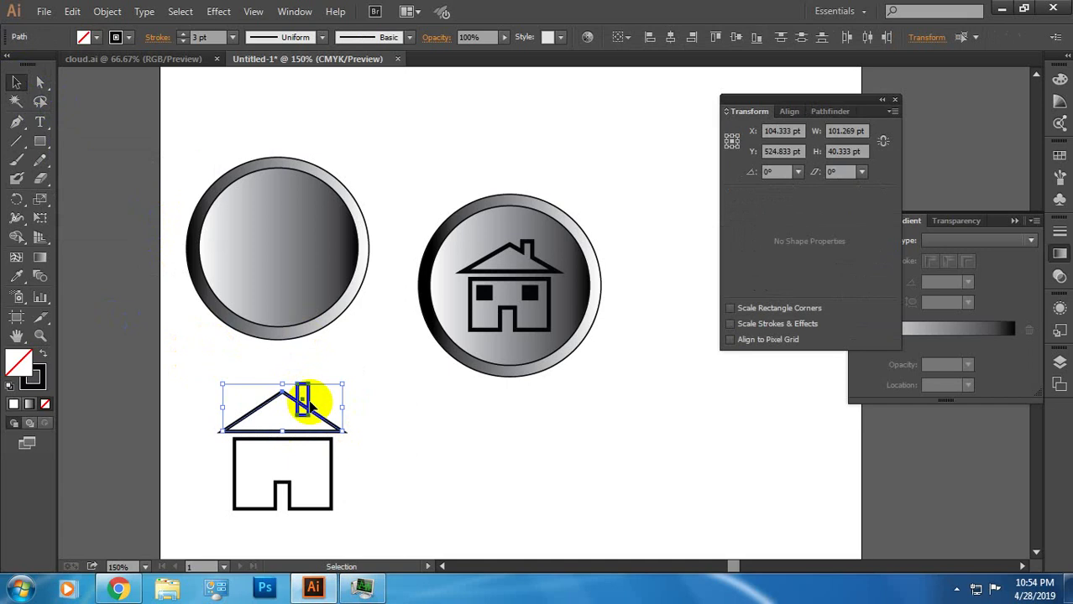
click(831, 112)
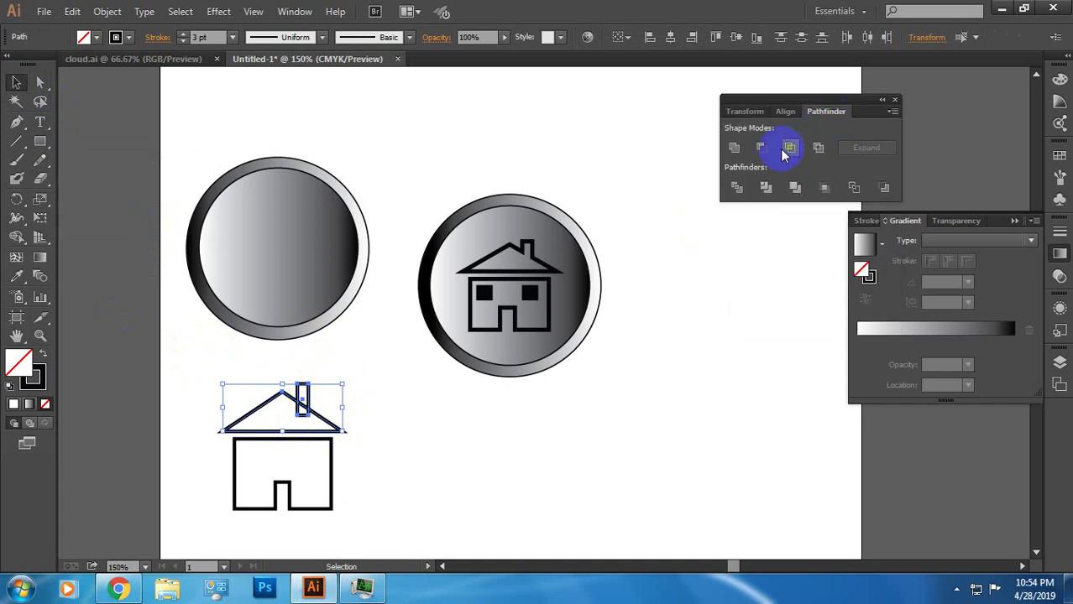
click(734, 149)
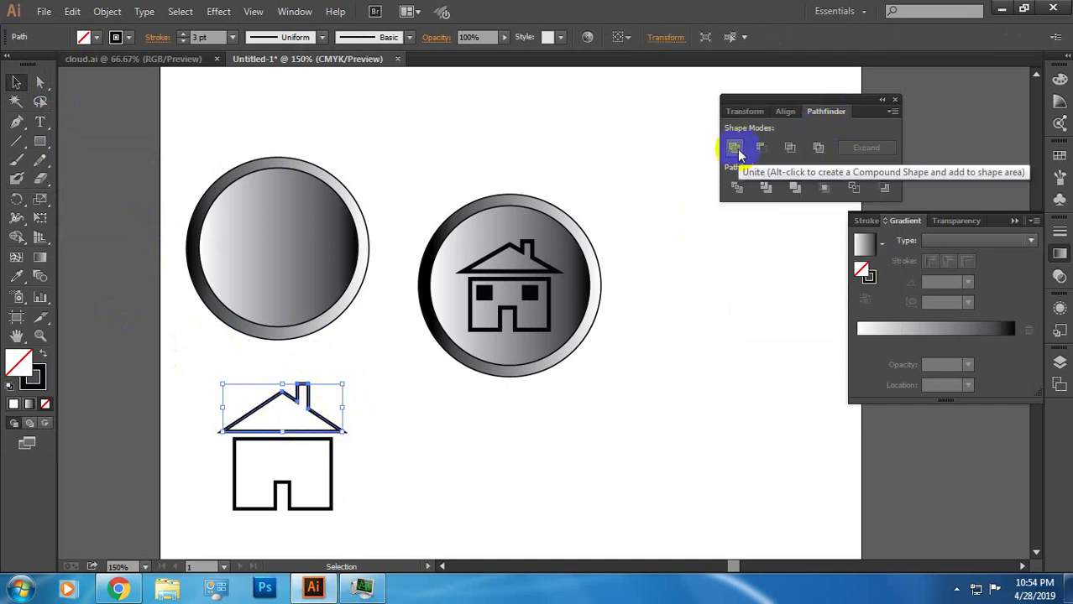
click(492, 400)
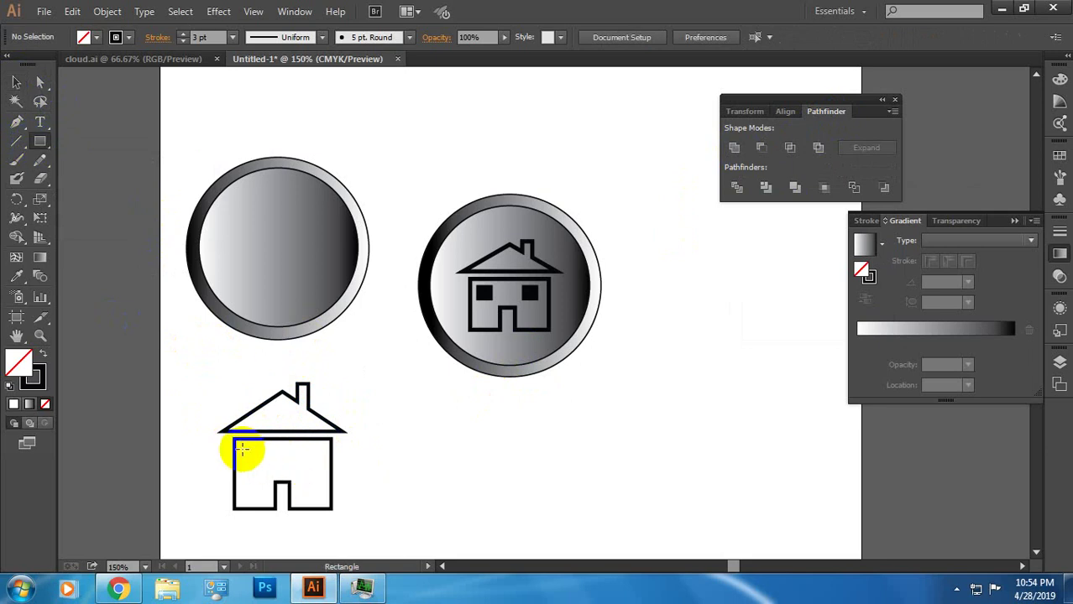
- Draw a small black-filled square window inside the house body
drag(242, 448, 257, 463)
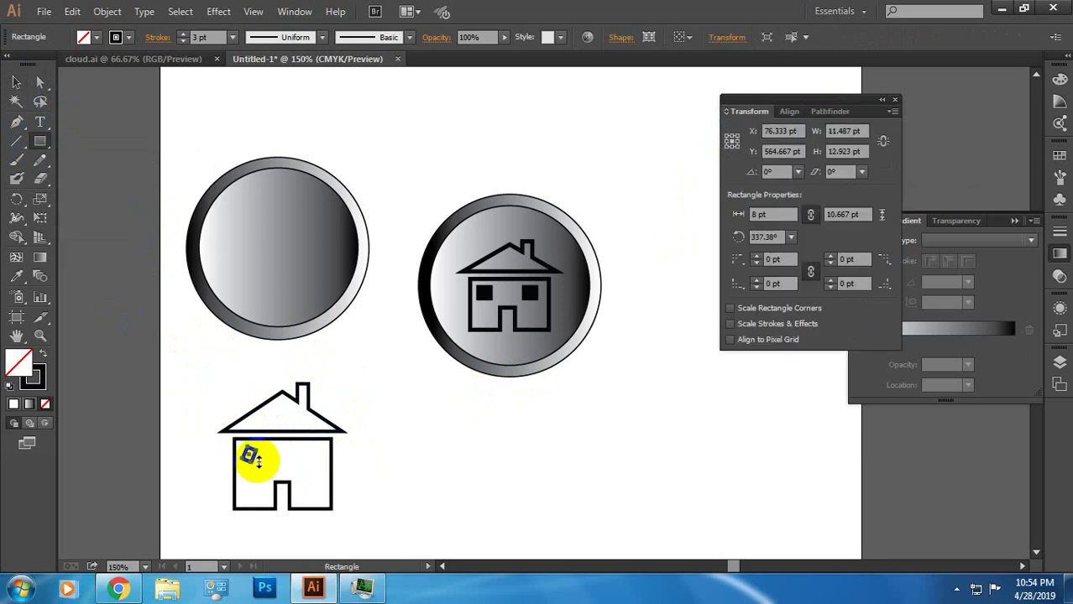
click(96, 37)
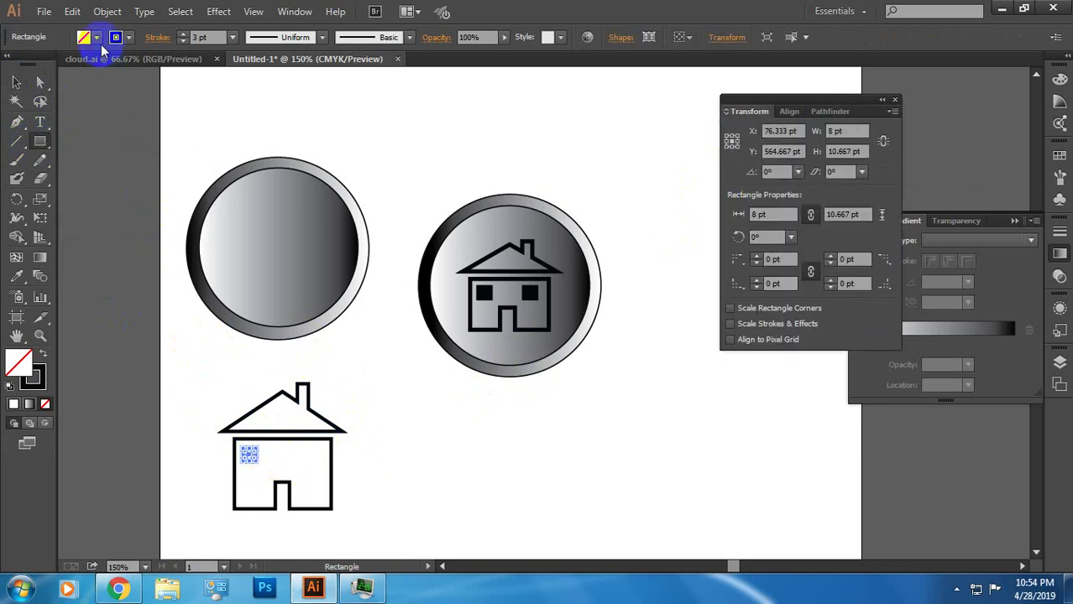
click(21, 109)
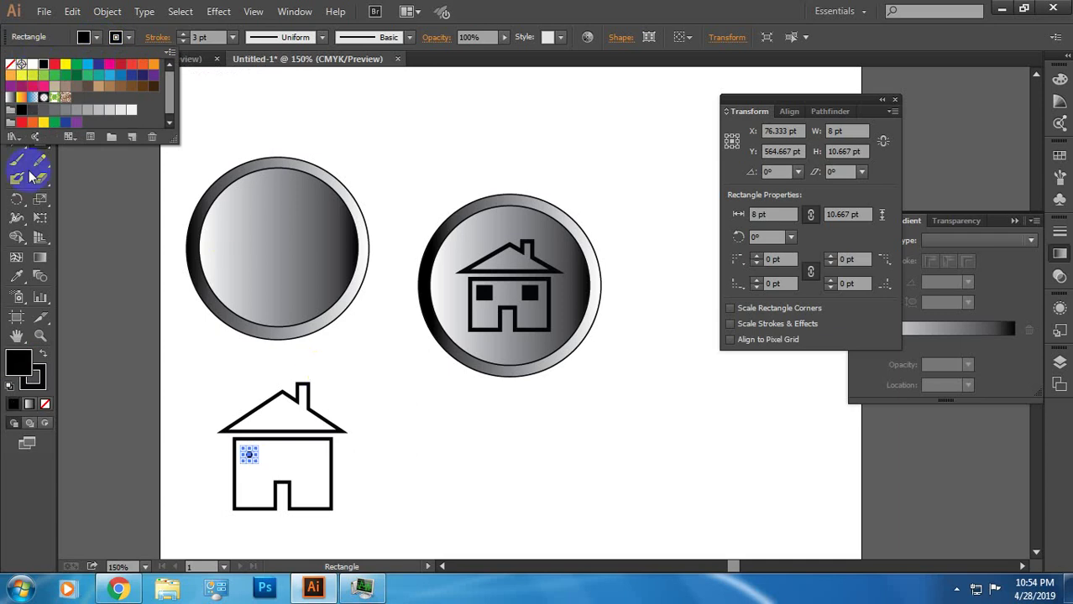
click(115, 179)
click(15, 83)
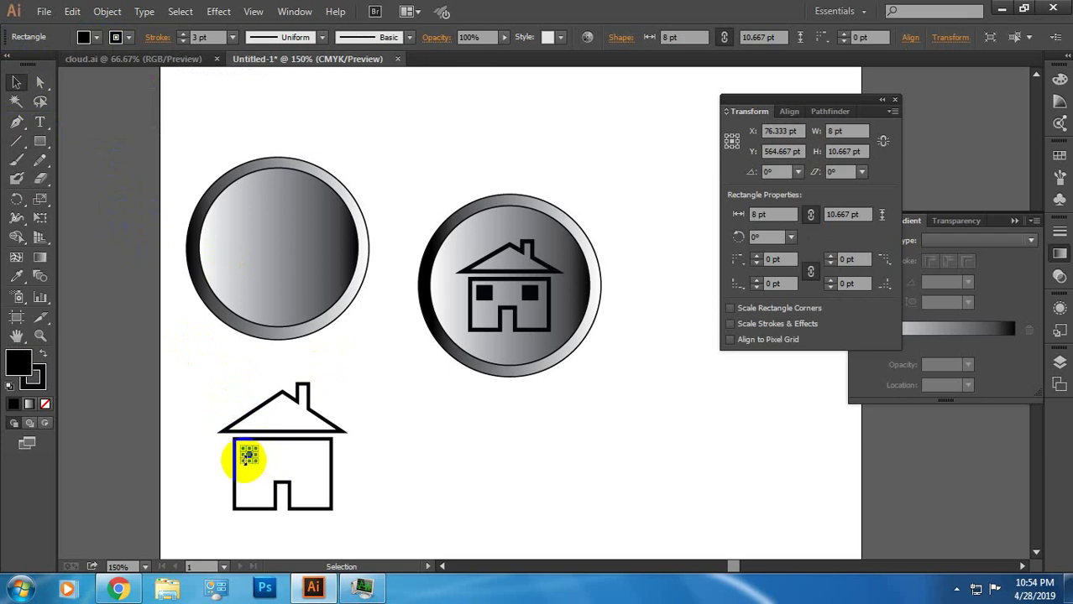
click(262, 458)
alt+scroll(260, 462, up, 1)
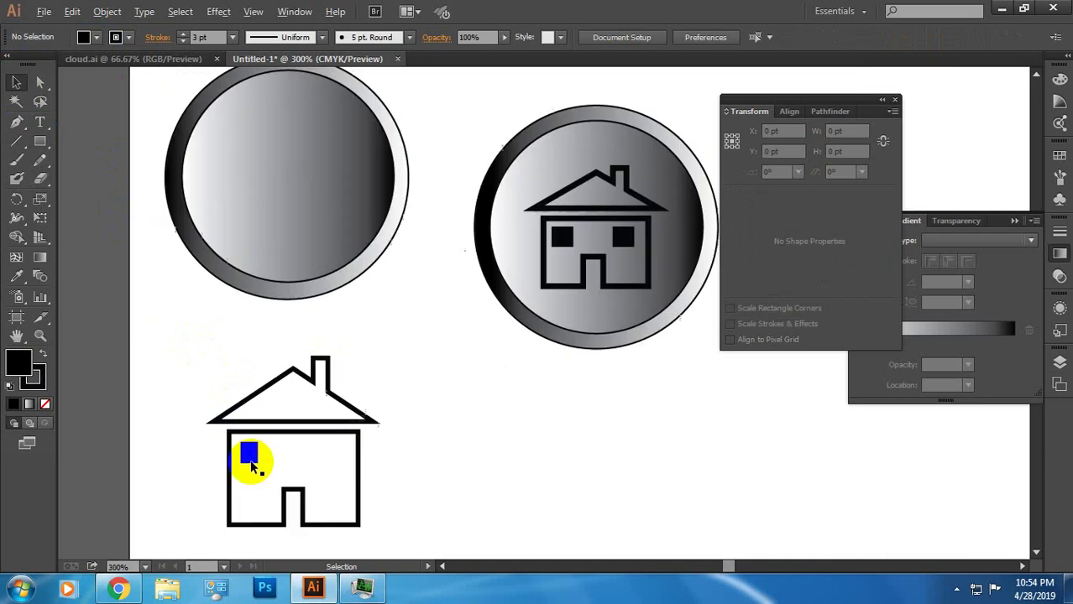
alt+scroll(259, 466, up, 2)
- Resize the window, then copy and paste it into the house as a second window
click(260, 467)
drag(262, 467, 275, 474)
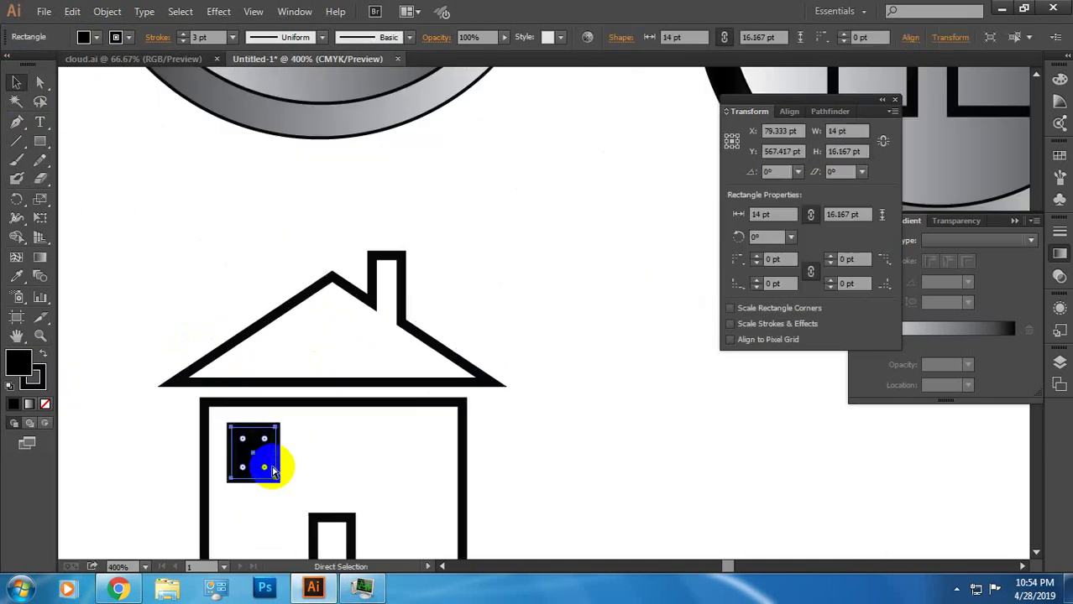
key(ctrl+c)
key(ctrl+v)
scroll(504, 335, down, 1)
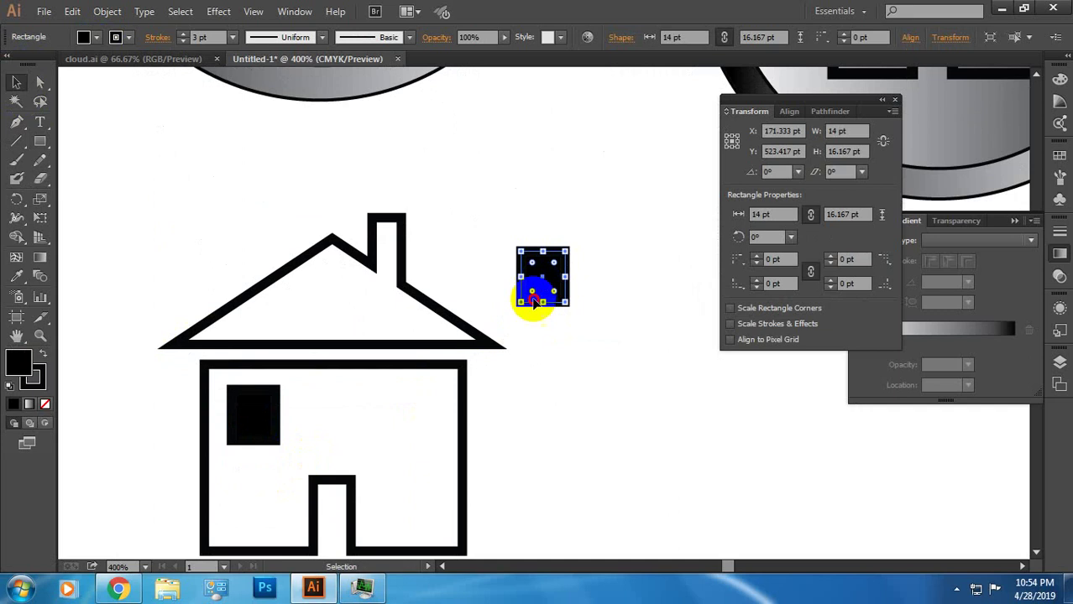
drag(534, 302, 405, 424)
click(498, 424)
scroll(478, 407, down, 1)
scroll(479, 403, down, 3)
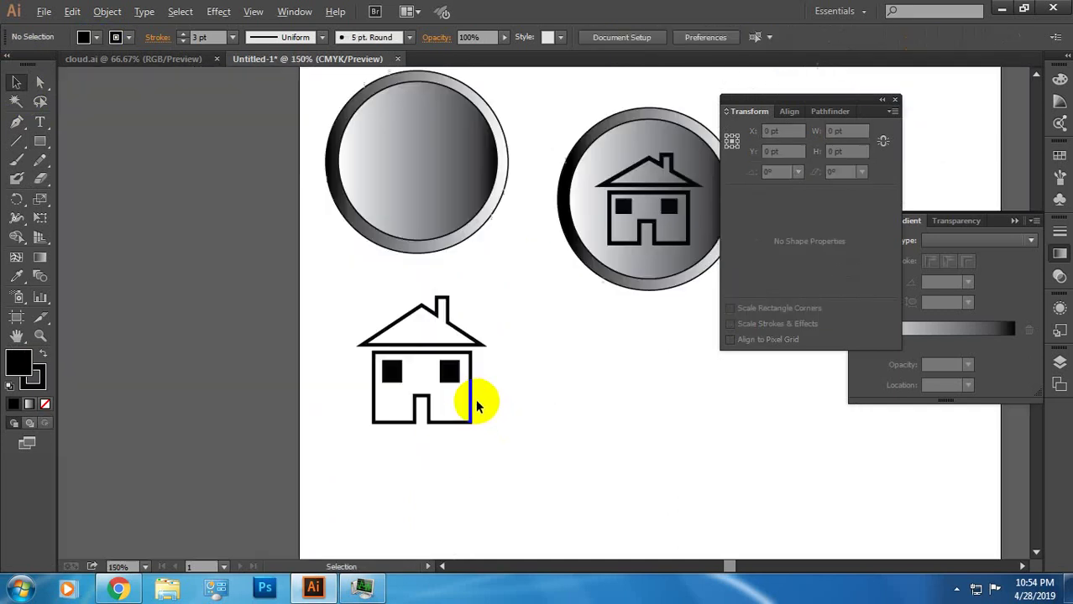
scroll(475, 407, down, 1)
- Group all the house parts and move the group into the left circle
drag(379, 319, 503, 459)
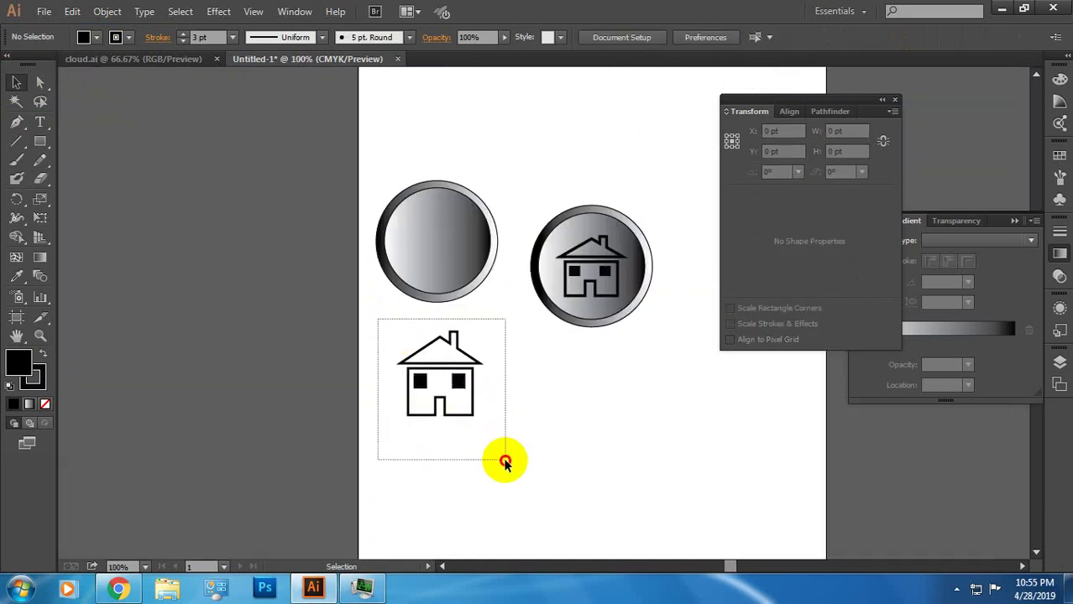
right_click(461, 414)
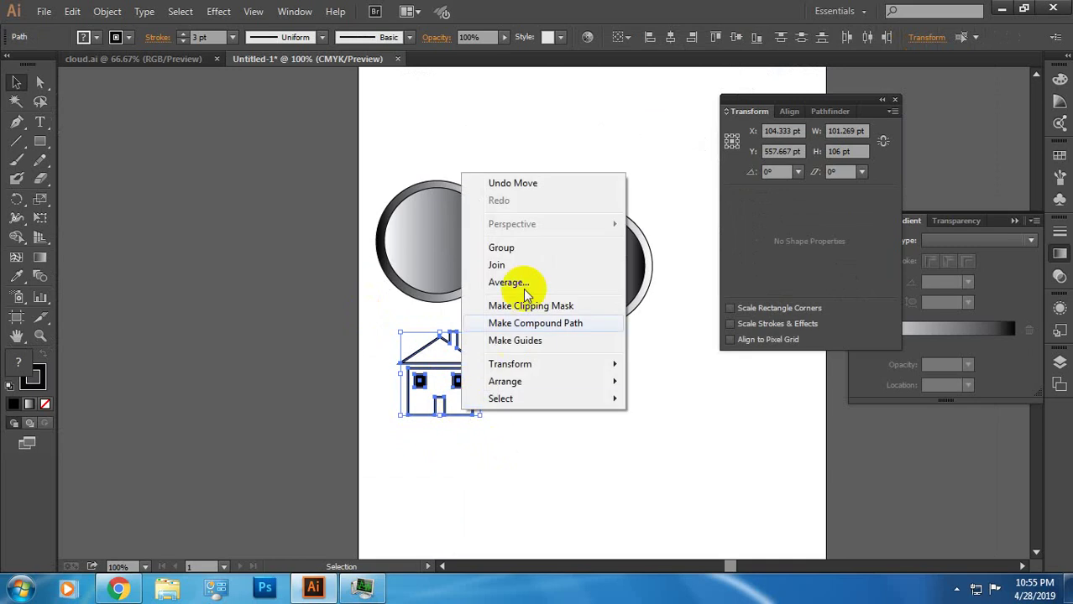
click(513, 246)
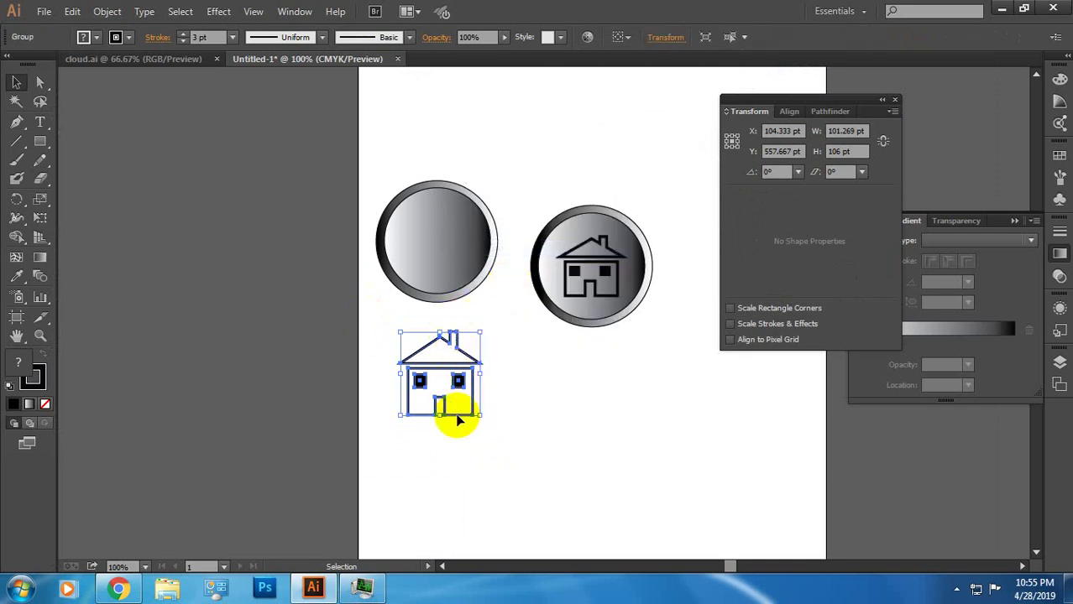
drag(455, 410, 453, 279)
click(454, 387)
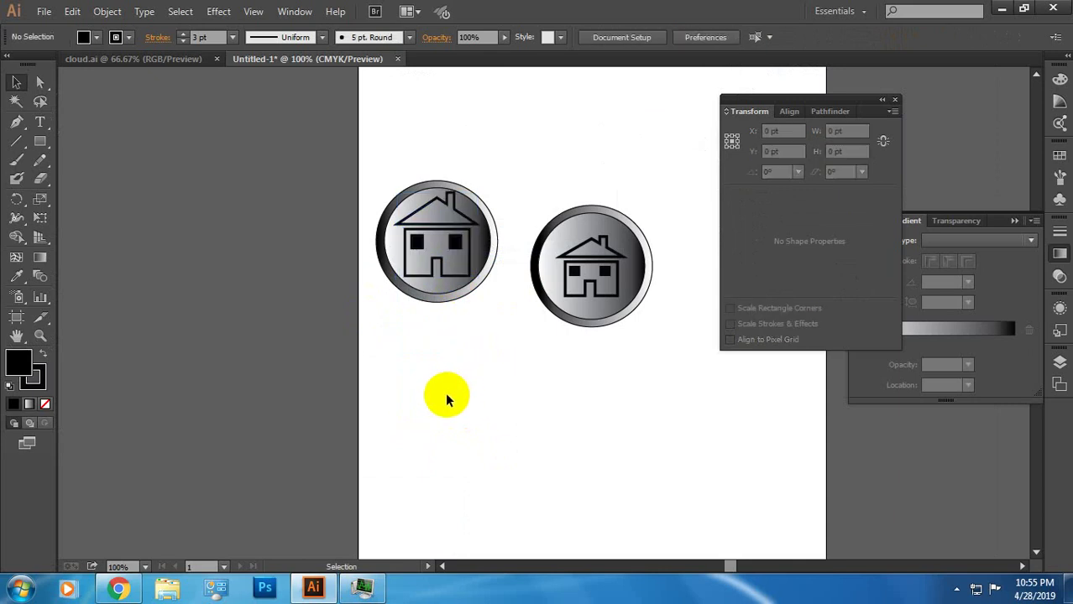
- Close the Transform panel and remove both house icons with Ctrl+X
click(896, 101)
mouse_move(383, 148)
mouse_down()
mouse_move(684, 313)
mouse_move(720, 396)
mouse_up()
click(720, 396)
drag(360, 151, 695, 391)
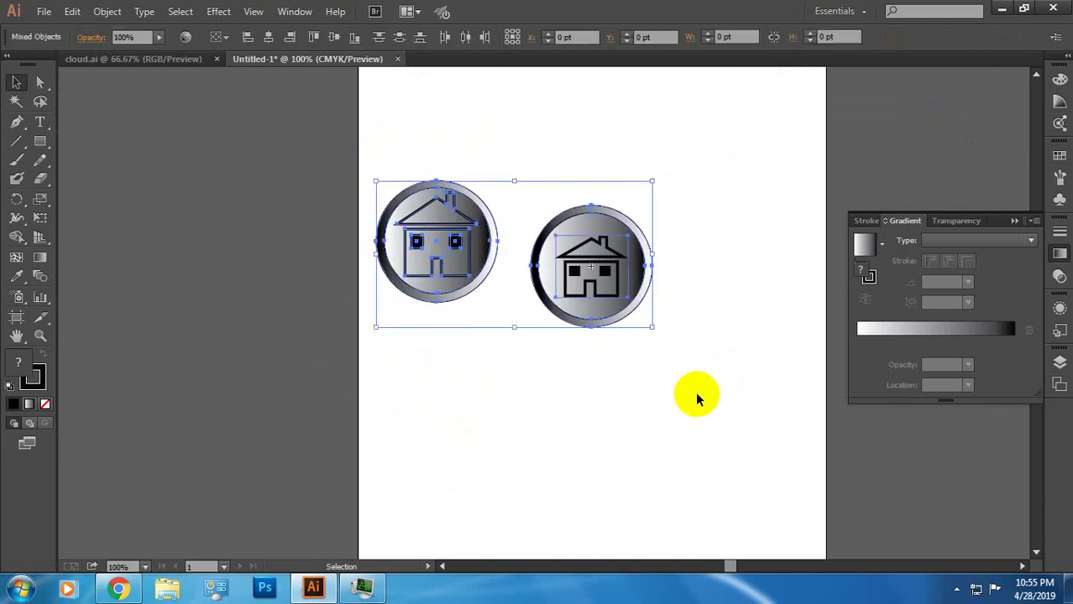
key(ctrl+x)
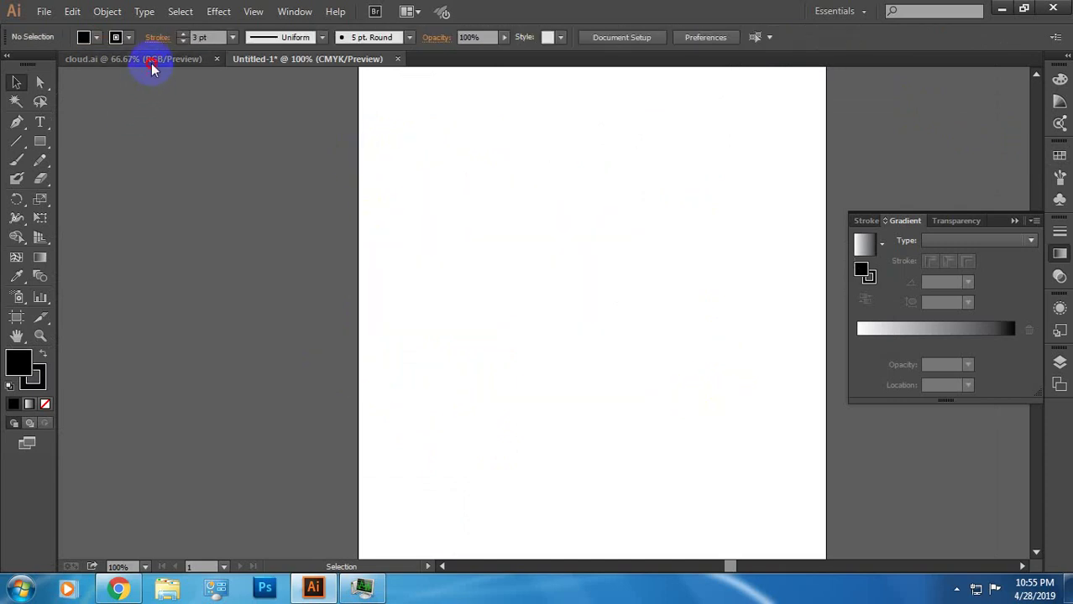
- Select the cloud-and-sun group in cloud.ai to copy it, then go back to Untitled-1
click(145, 61)
click(335, 237)
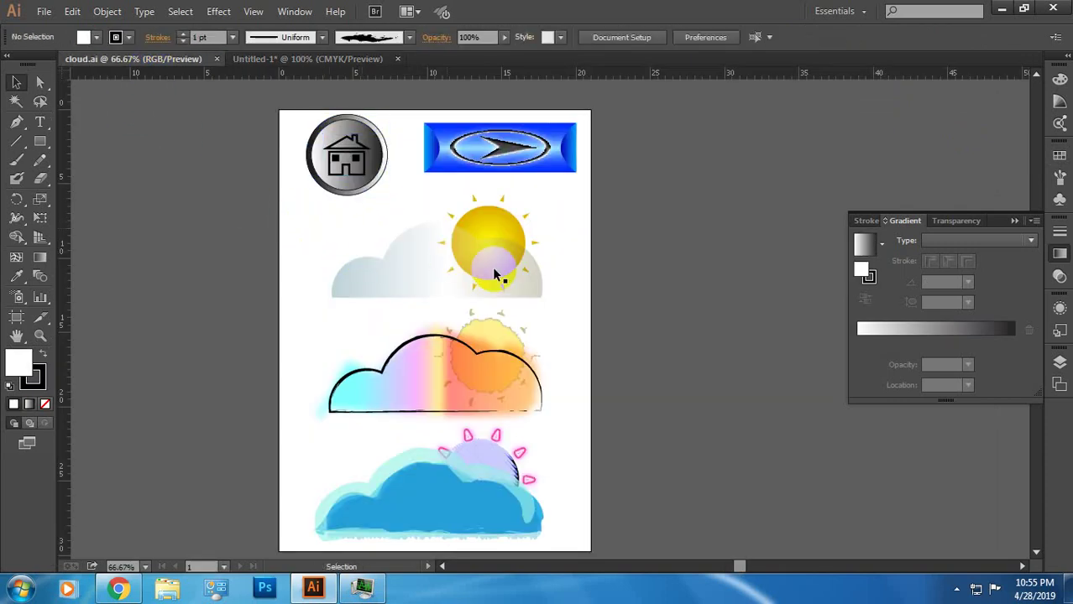
click(486, 228)
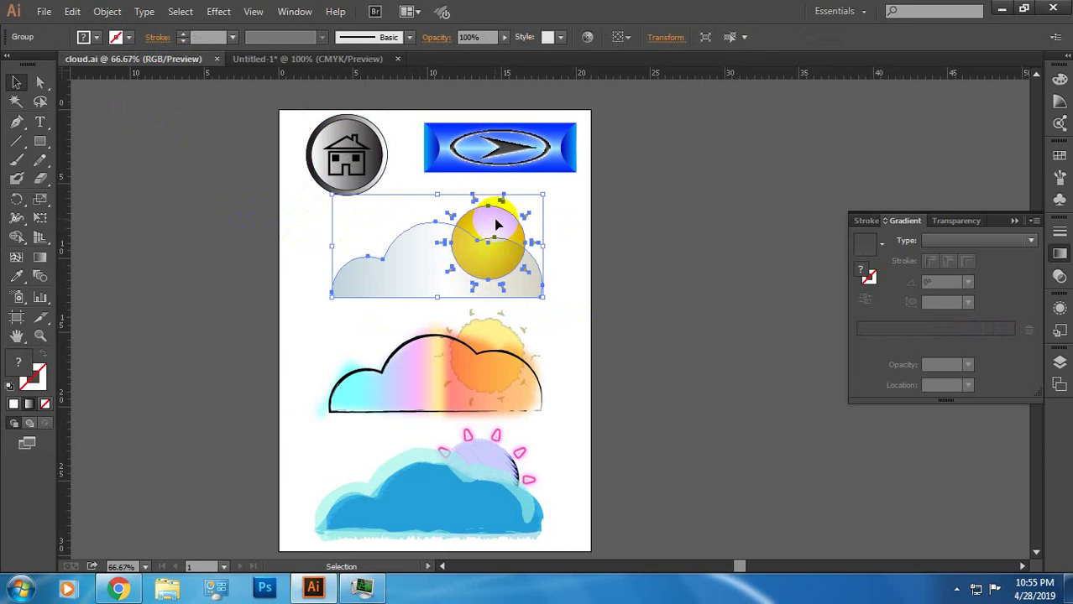
click(561, 292)
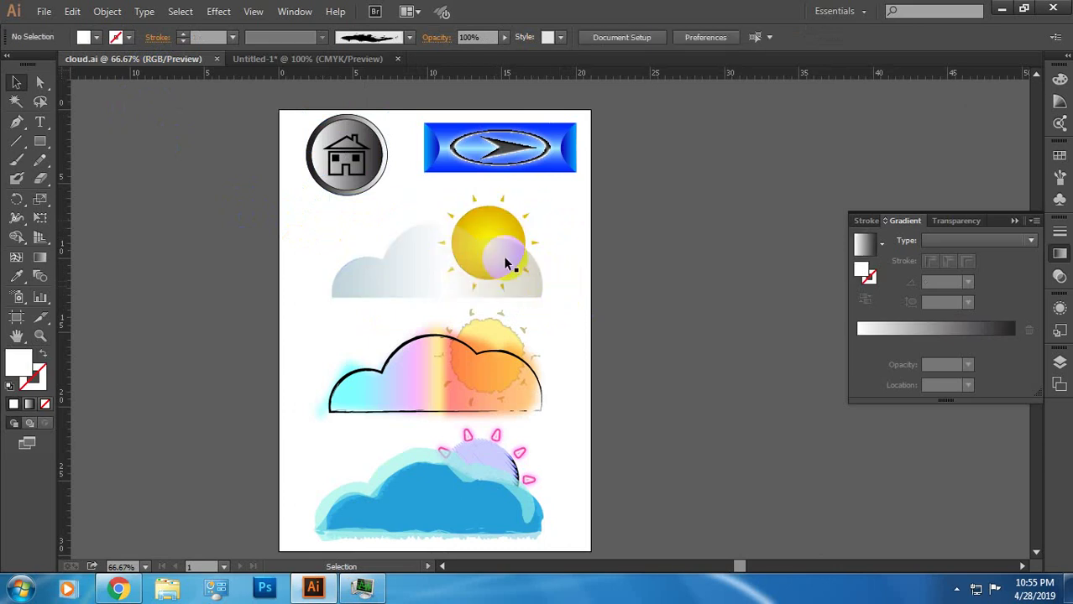
click(500, 217)
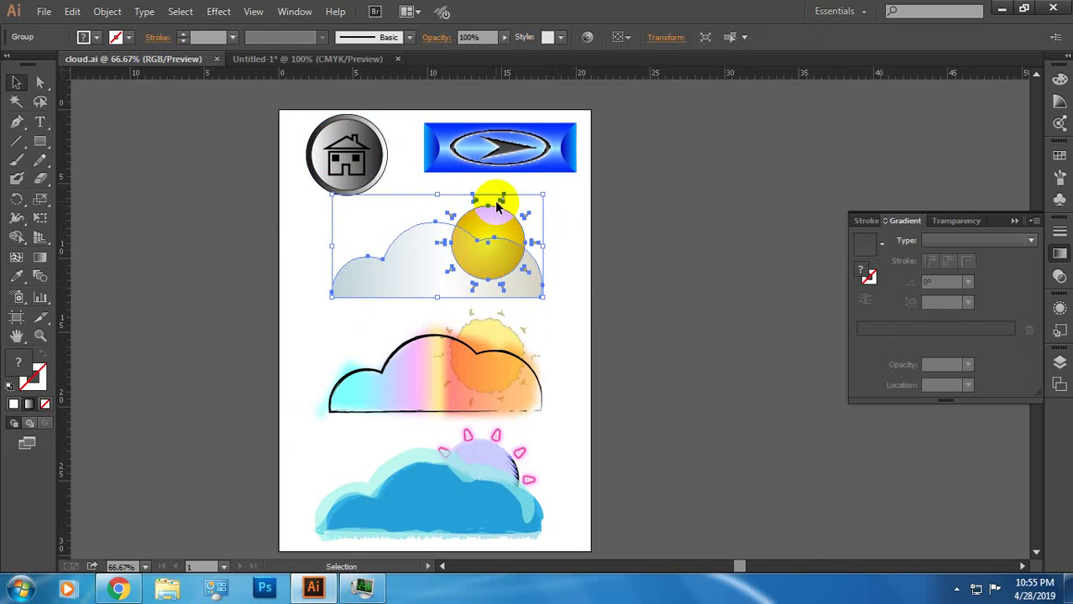
click(558, 244)
click(409, 263)
scroll(409, 262, down, 1)
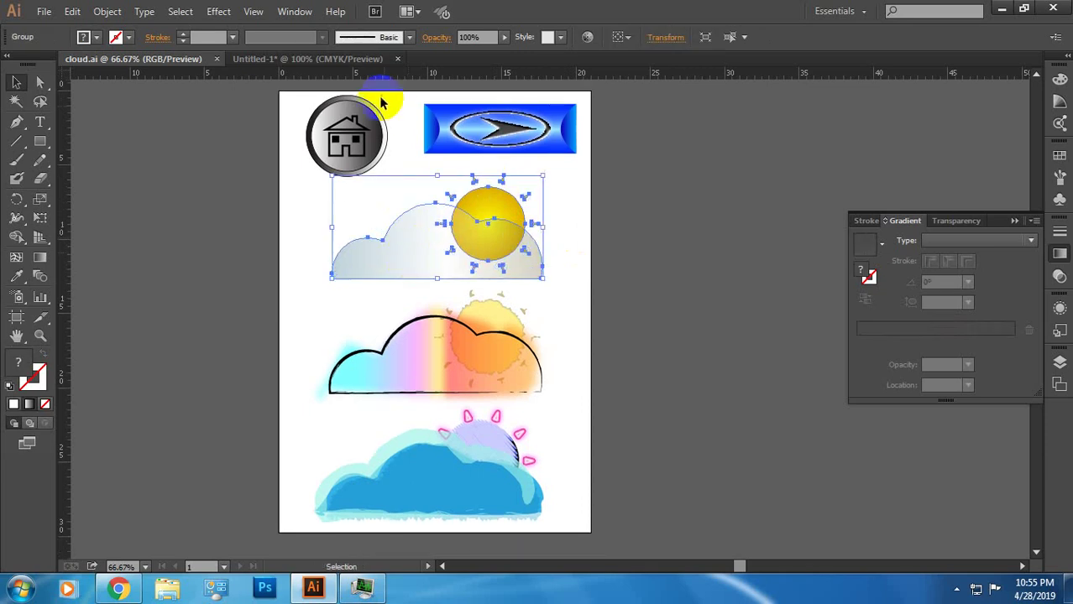
click(307, 59)
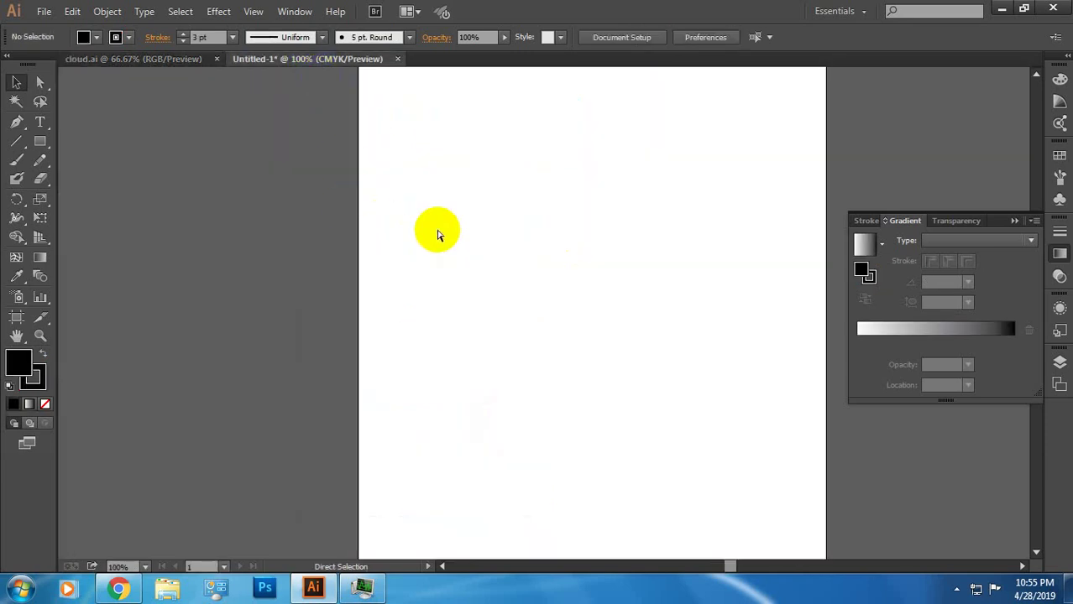
- Paste the cloud-and-sun artwork into Untitled-1 and leave it deselected
key(ctrl+v)
click(545, 216)
click(629, 262)
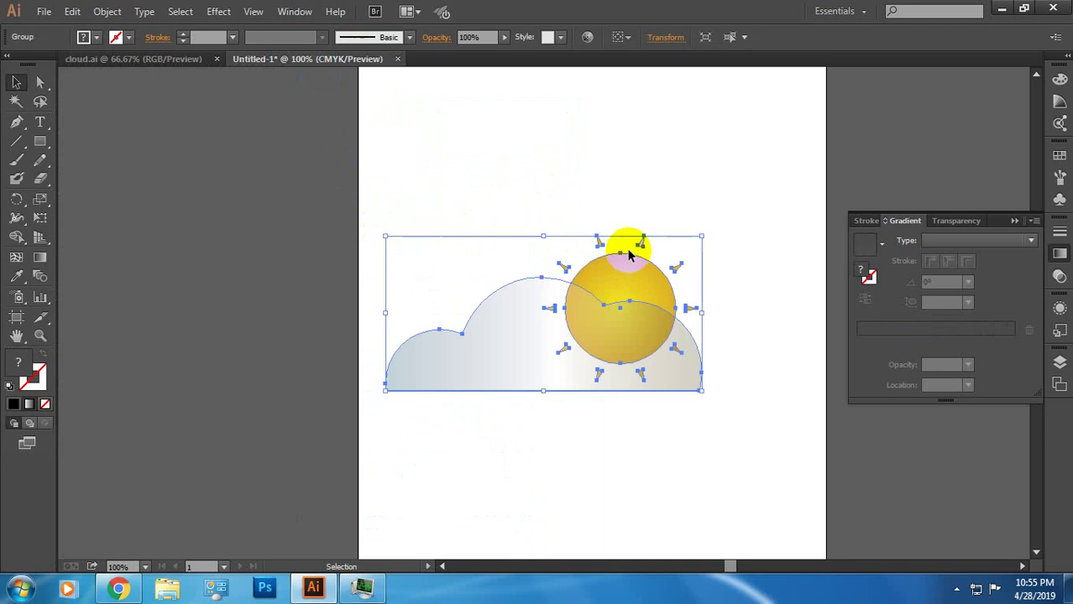
click(500, 203)
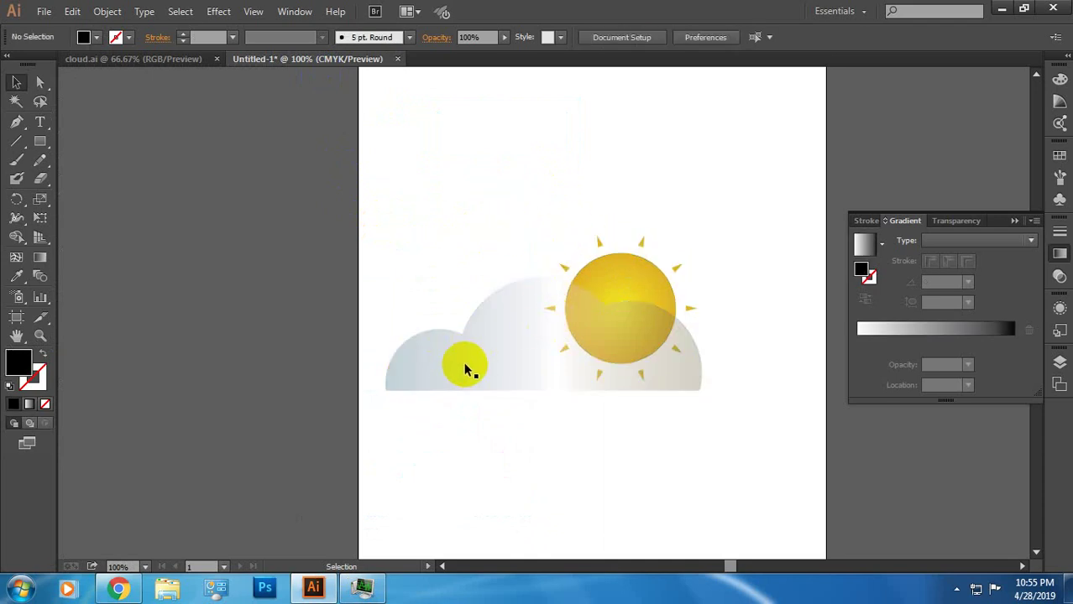
- With the Pen tool, draw a closed black cloud outline with three curved bumps below the artwork
click(18, 124)
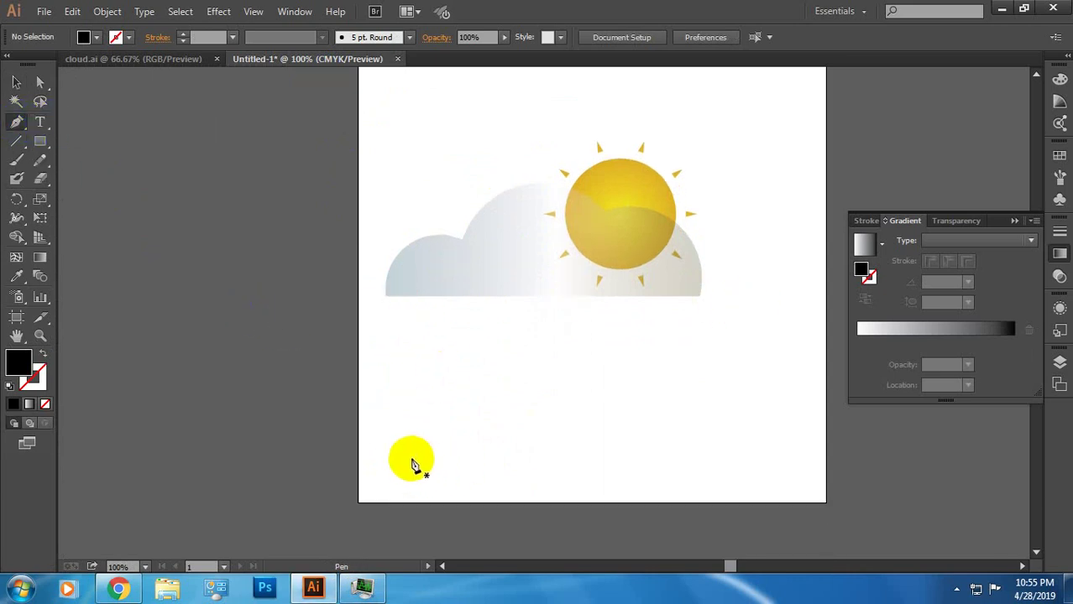
click(403, 457)
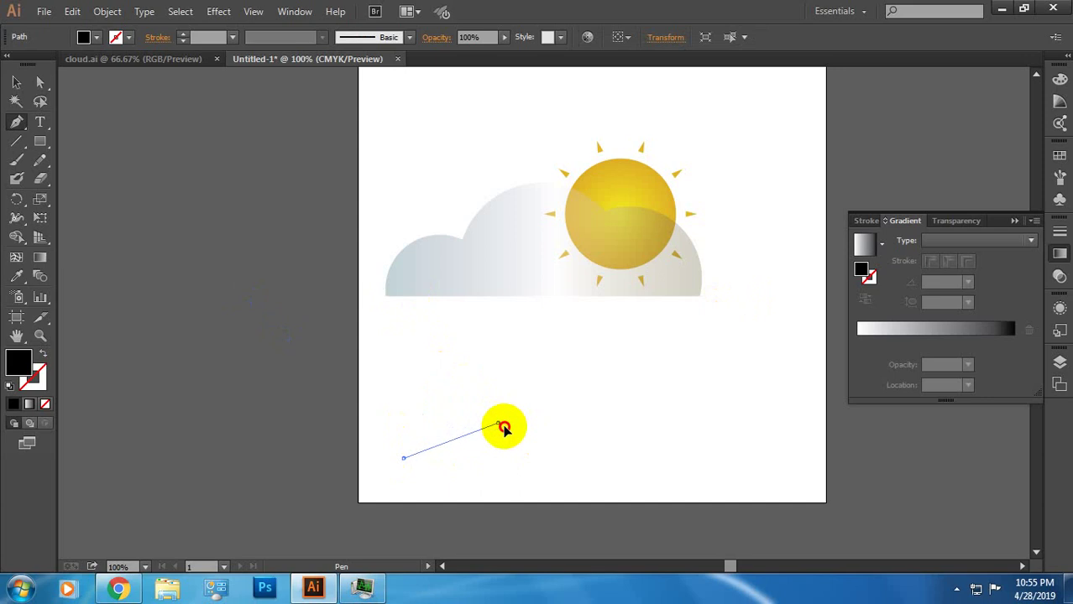
drag(498, 422, 555, 462)
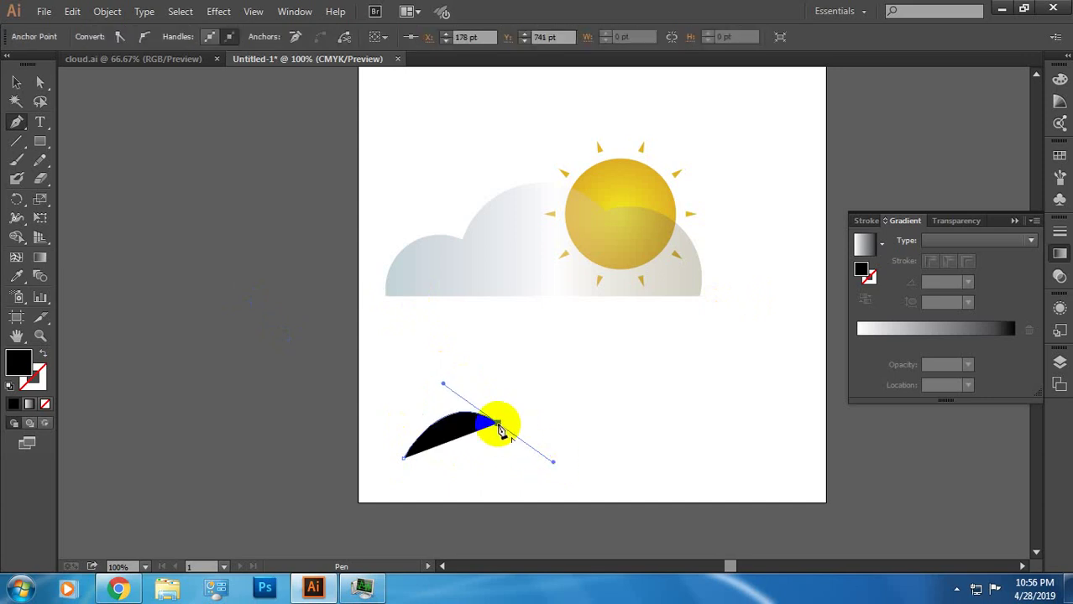
click(499, 423)
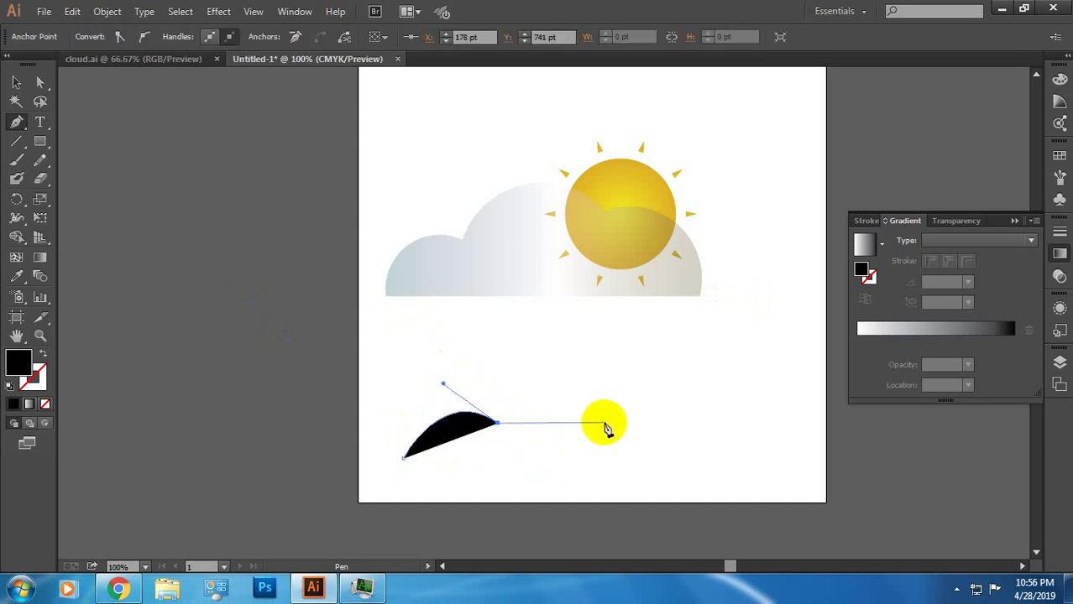
drag(623, 400, 689, 496)
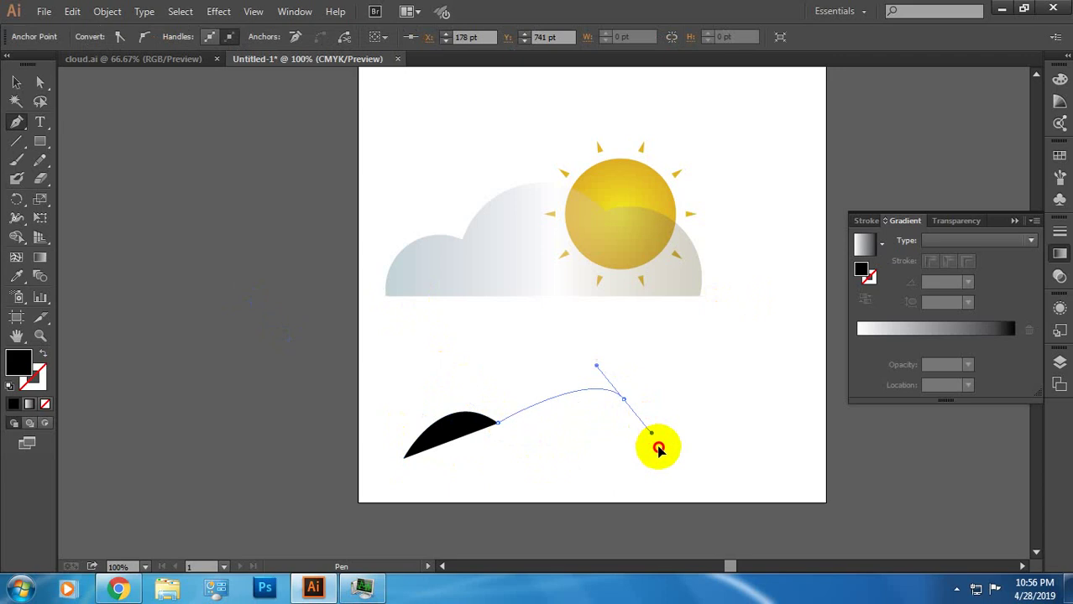
click(623, 400)
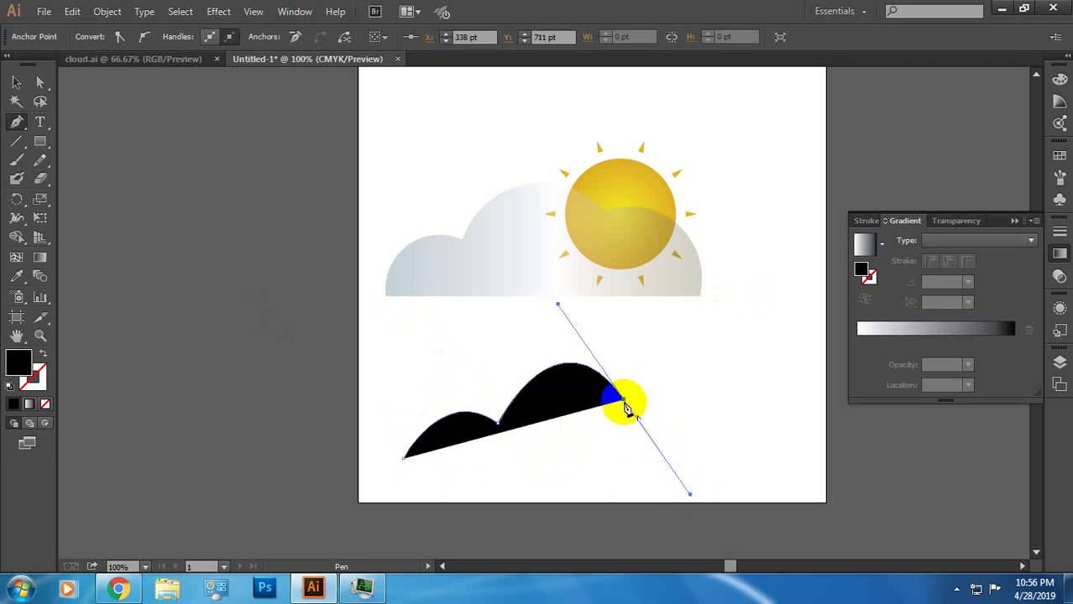
mouse_move(623, 399)
mouse_down()
mouse_move(706, 468)
mouse_move(588, 463)
mouse_up()
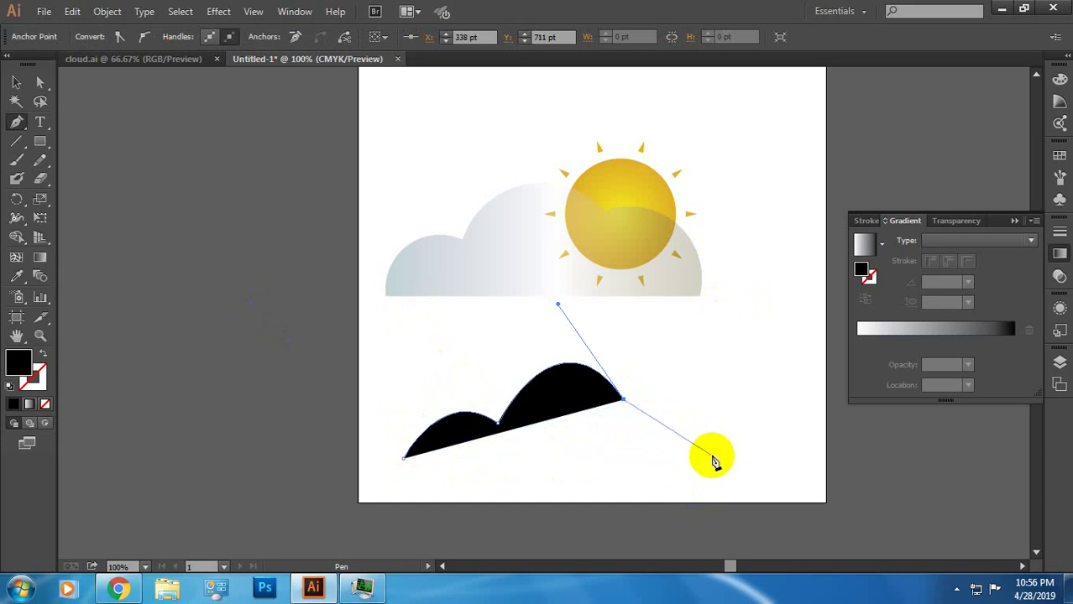
click(720, 465)
drag(721, 465, 731, 535)
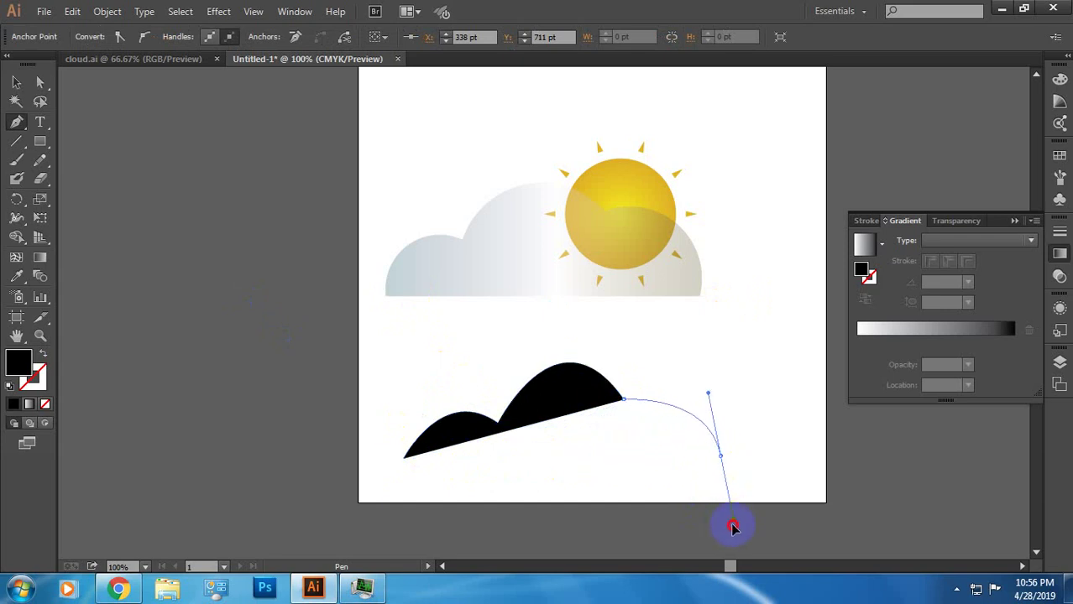
click(720, 457)
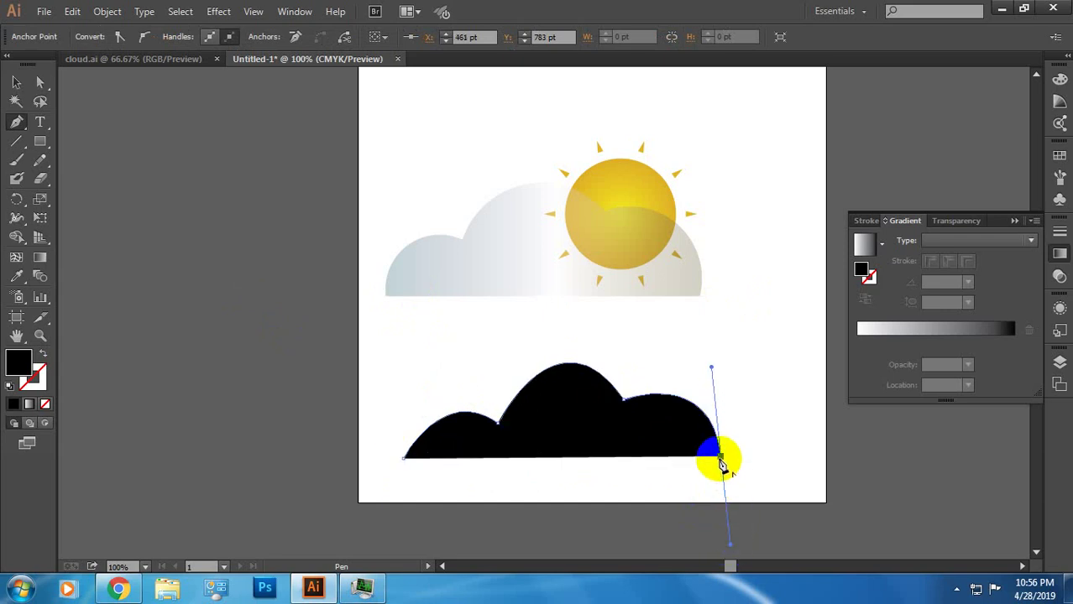
click(406, 459)
ctrl+click(483, 526)
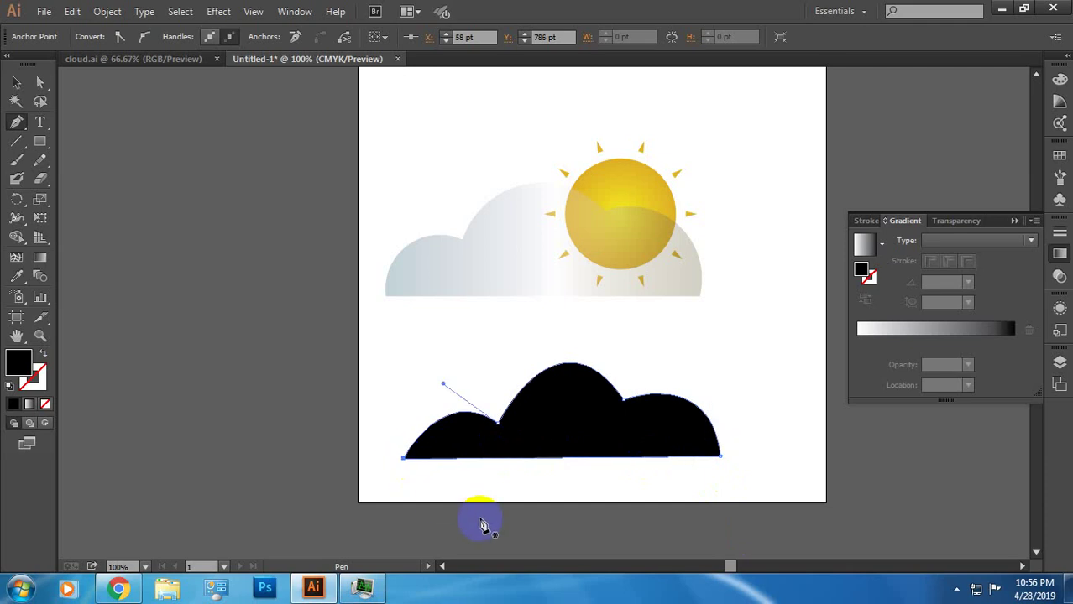
- Fill the drawn three-bump cloud with a white-to-black linear gradient, then delete it
click(15, 82)
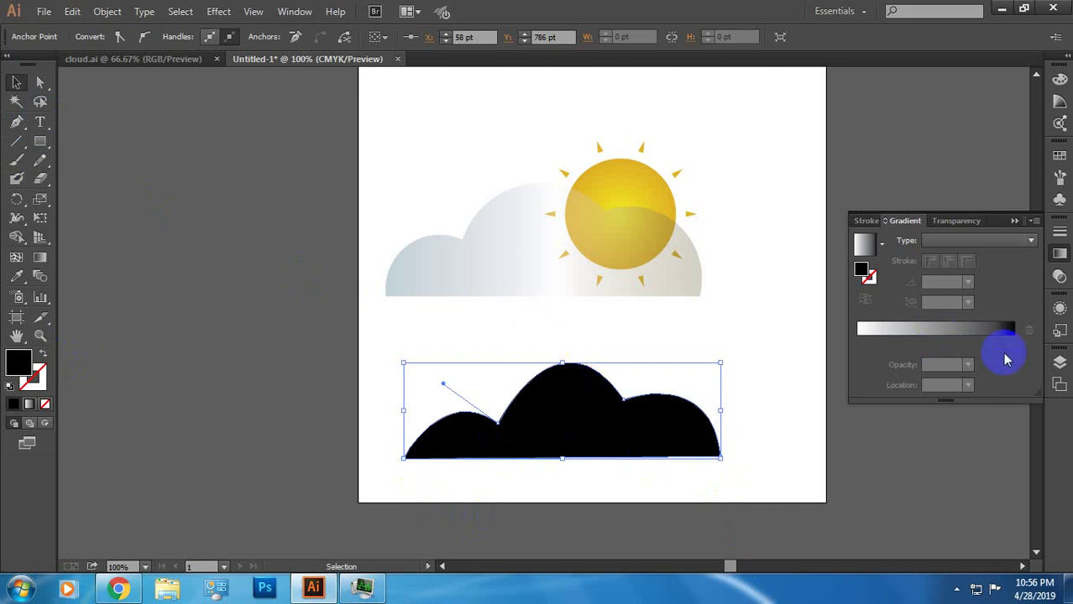
click(1007, 332)
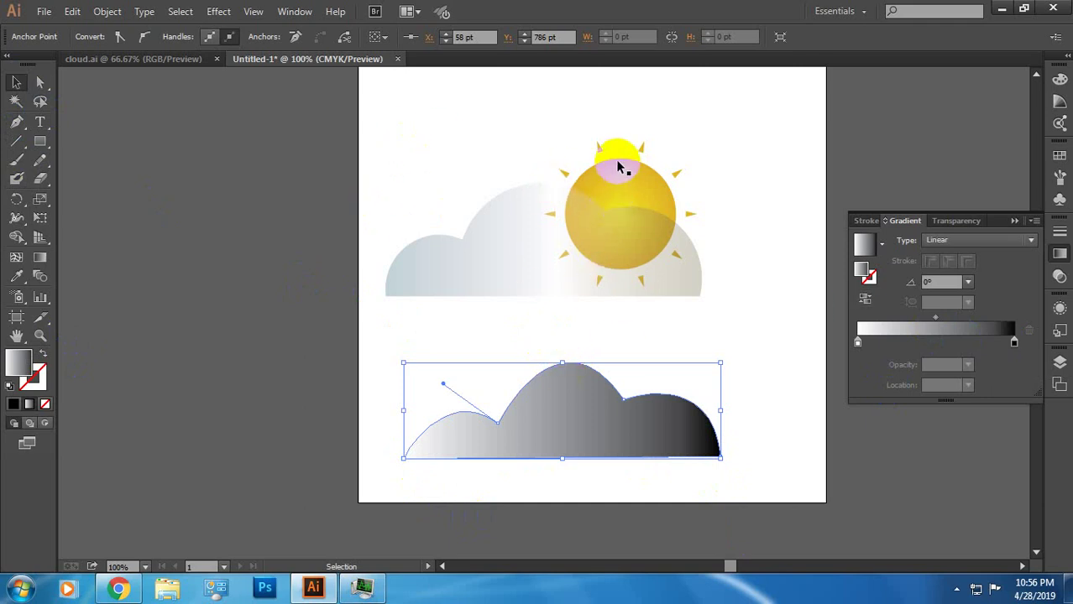
key(Delete)
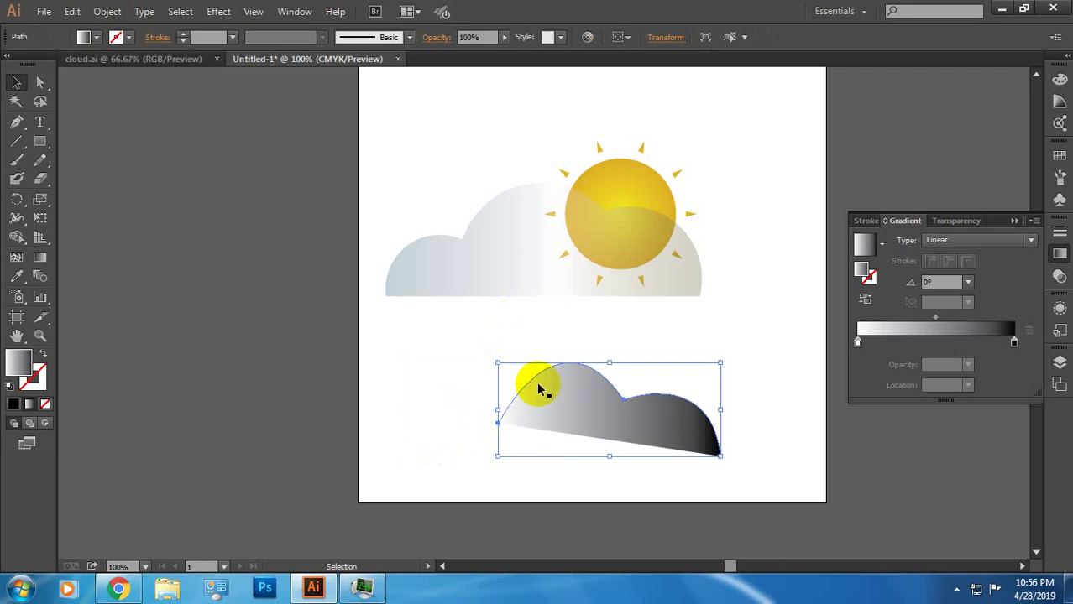
key(Delete)
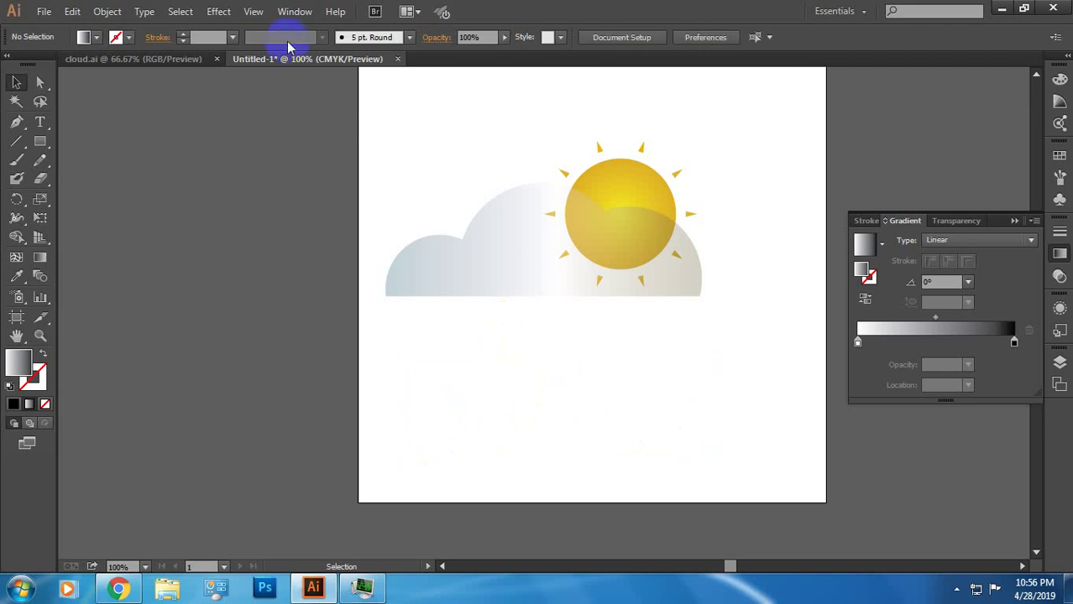
- Switch between cloud.ai and Untitled-1, then right-click the cloud-and-sun group in Untitled-1
click(199, 60)
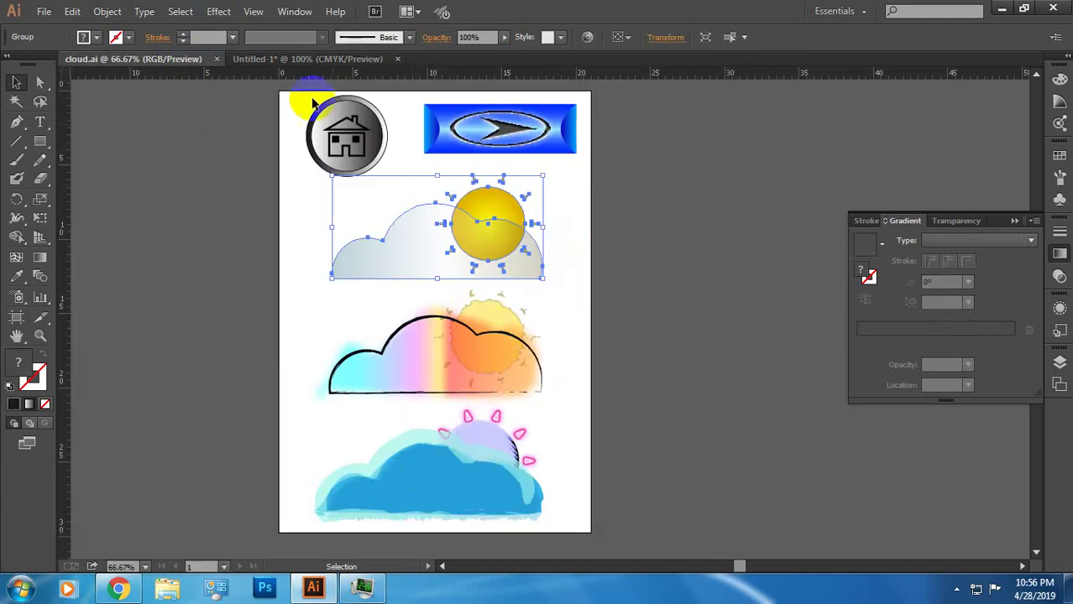
click(307, 58)
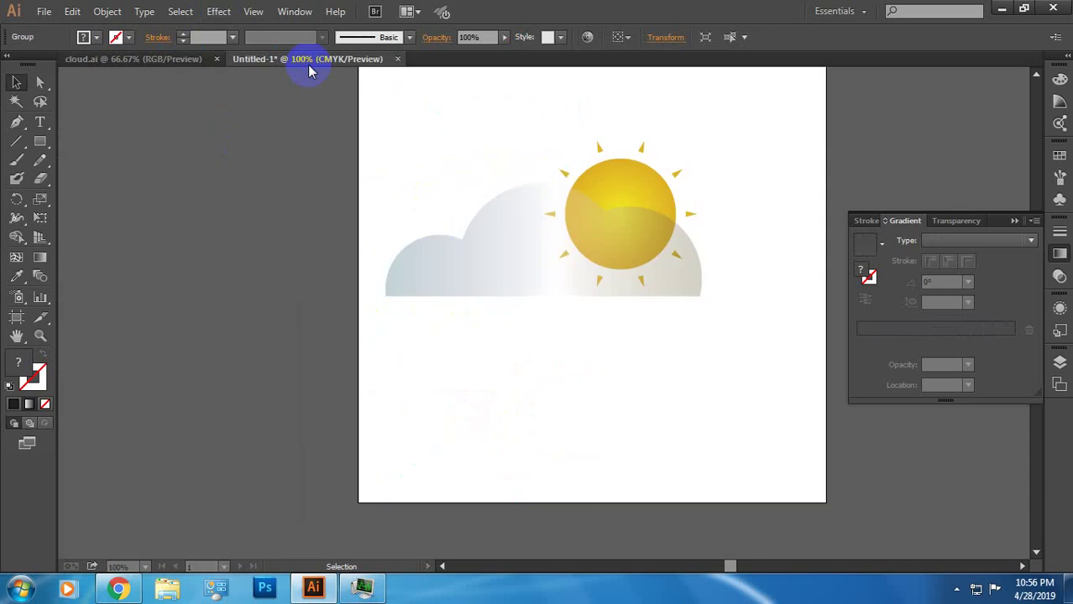
click(181, 67)
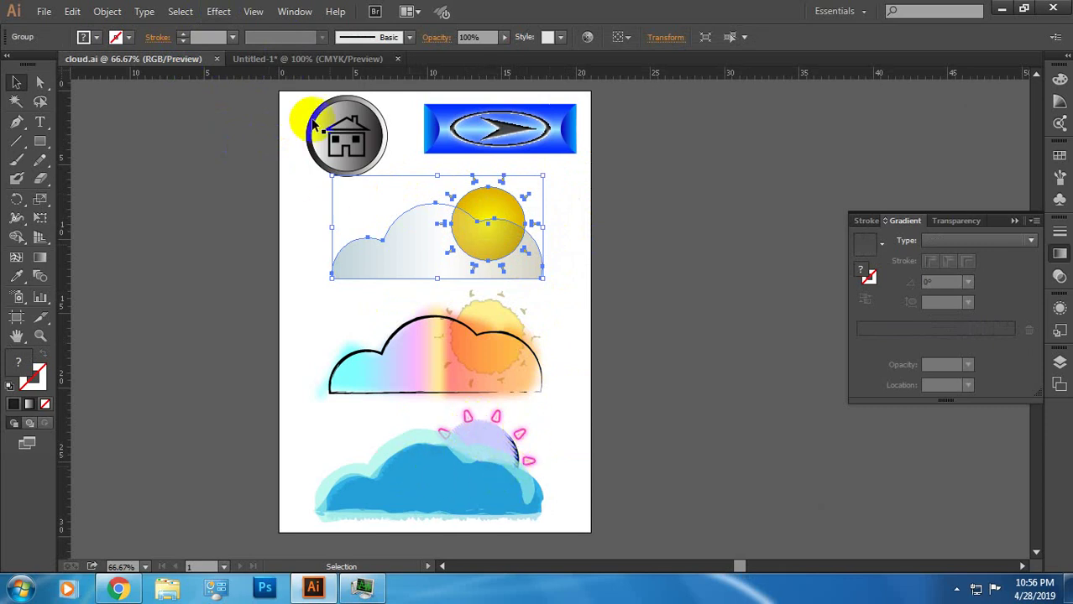
click(260, 59)
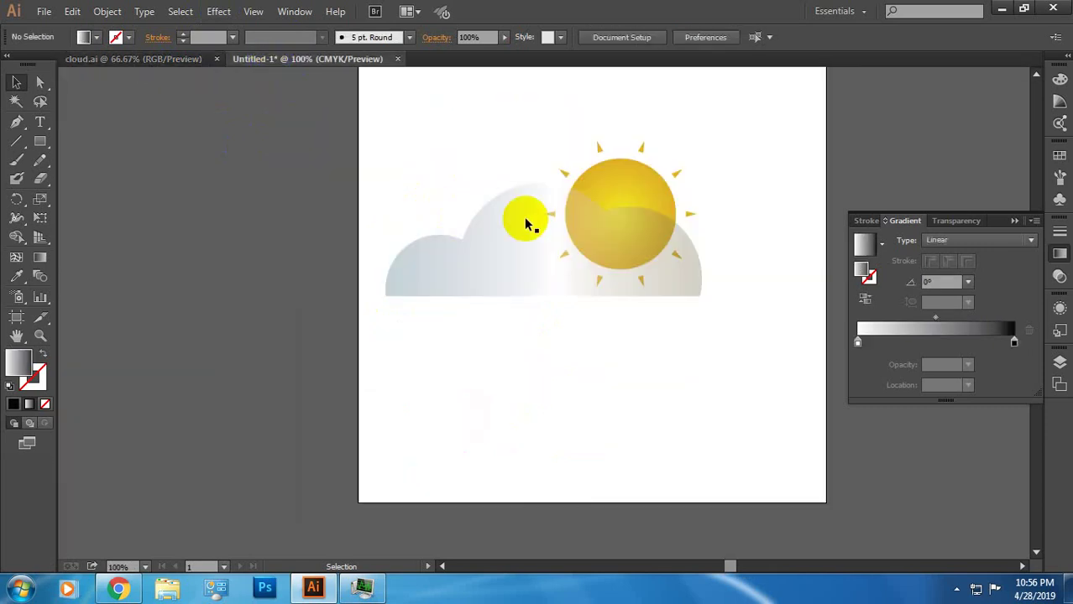
click(603, 151)
right_click(603, 151)
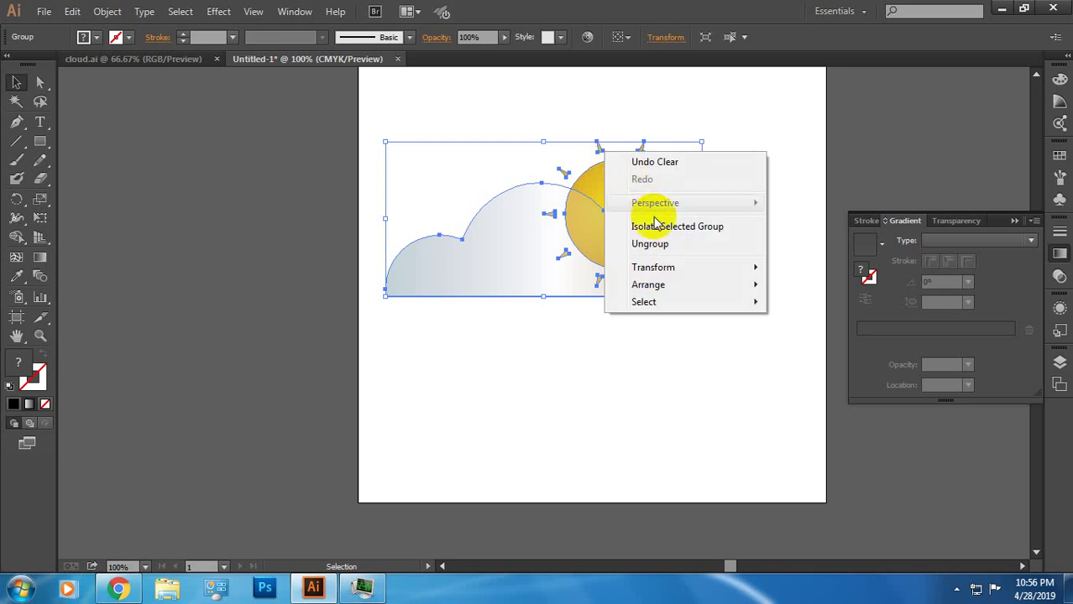
- Ungroup the cloud and sun, select only the sun, and bring up the Effect menu
click(642, 241)
click(610, 157)
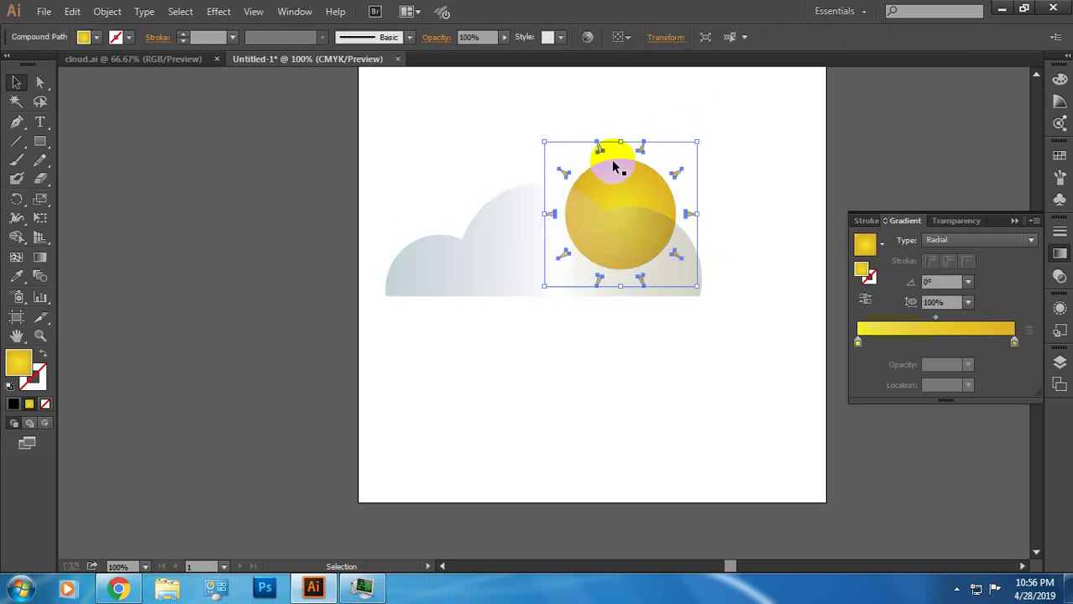
click(217, 15)
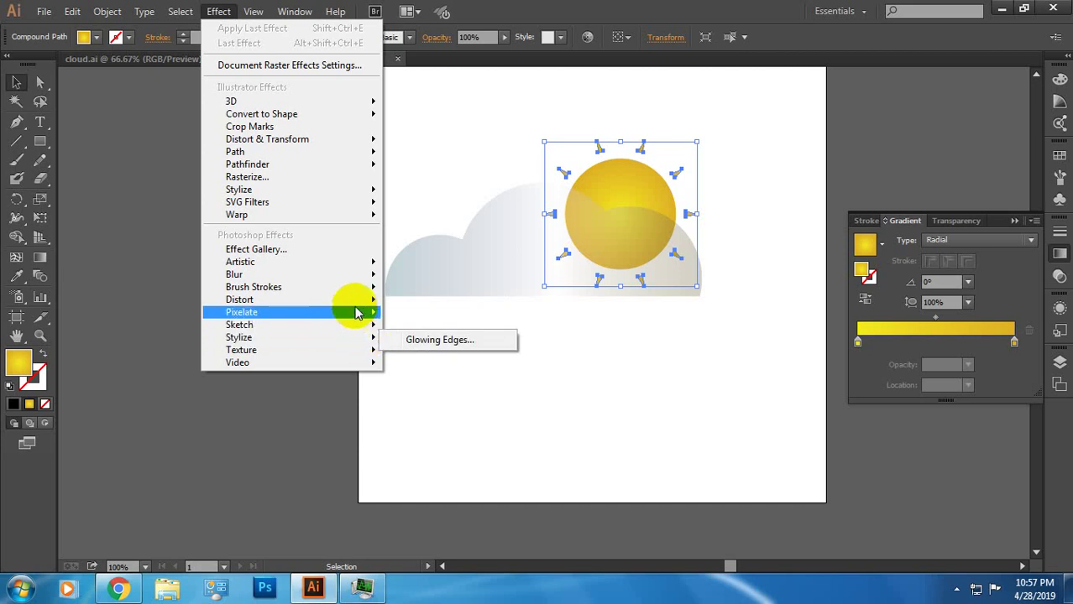
mouse_move(240, 300)
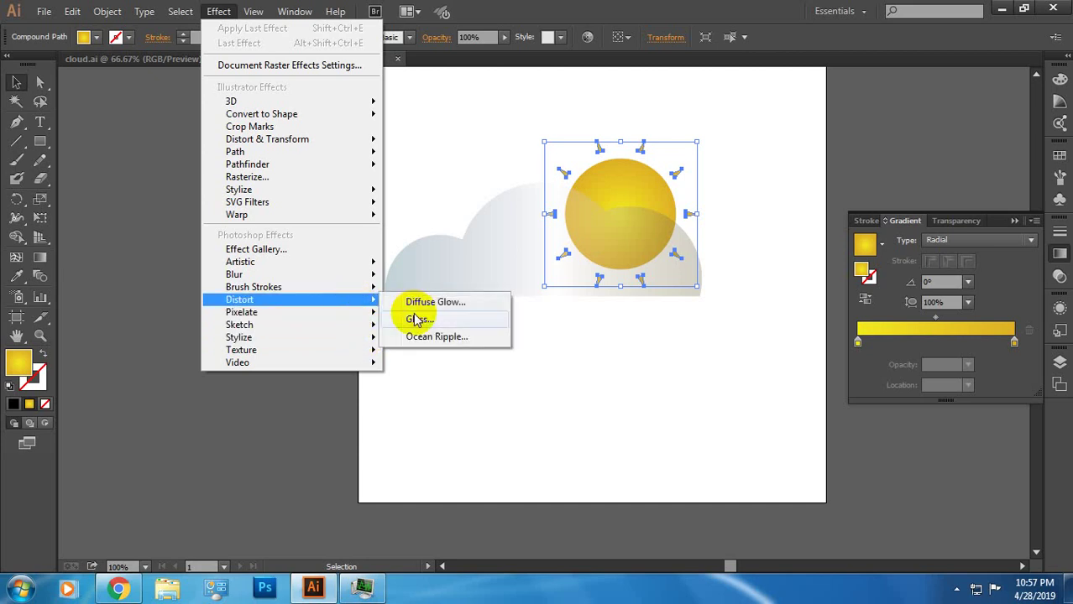
- Apply the Distort > Glass filter to the sun after browsing Stylize, Brush Strokes and Artistic, then deselect
click(416, 320)
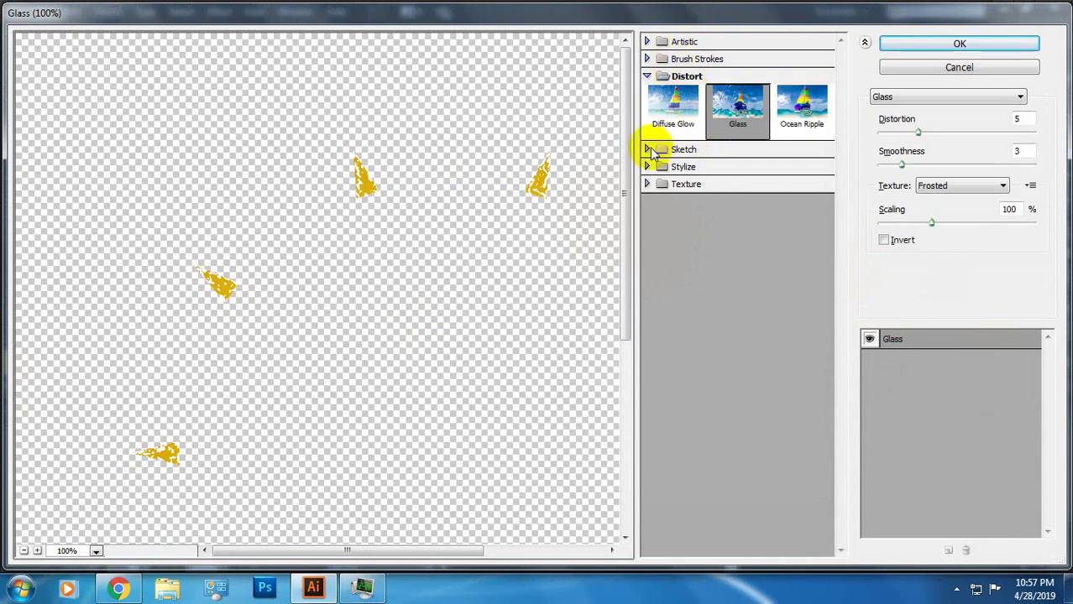
click(661, 168)
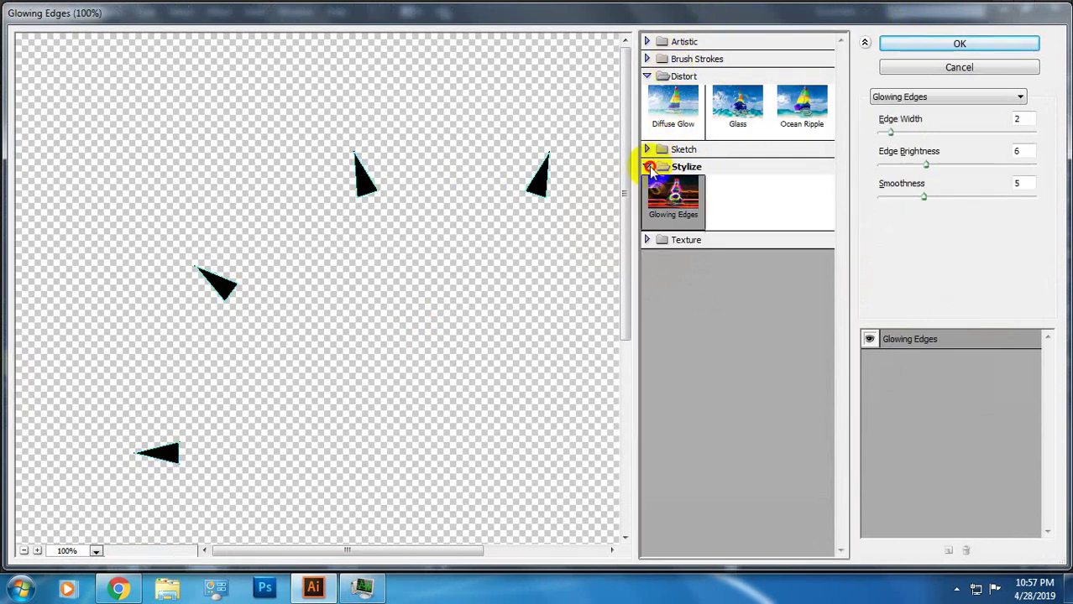
click(650, 167)
click(648, 59)
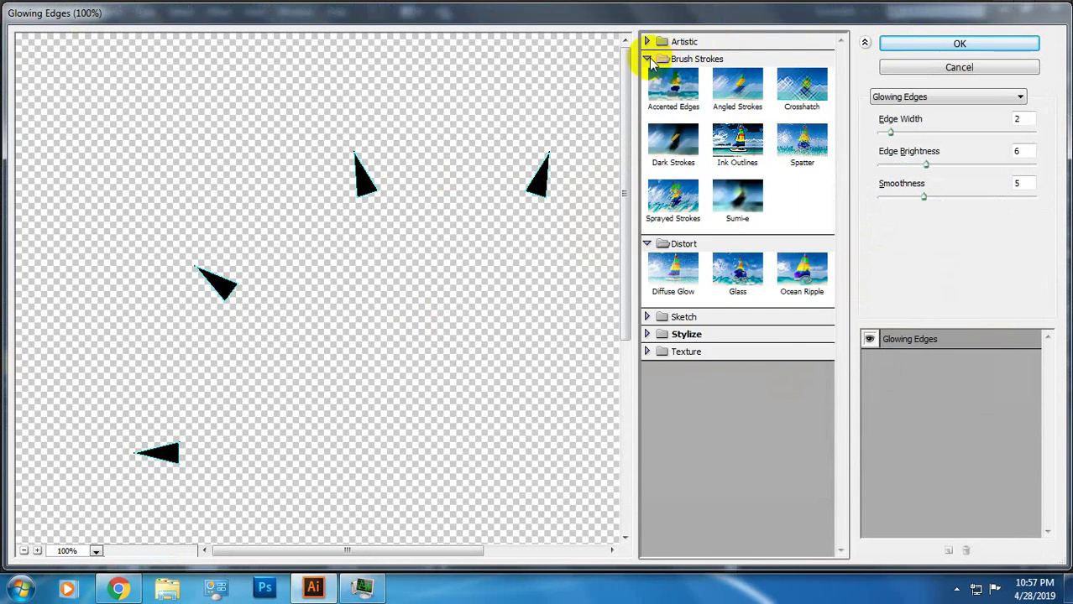
click(648, 58)
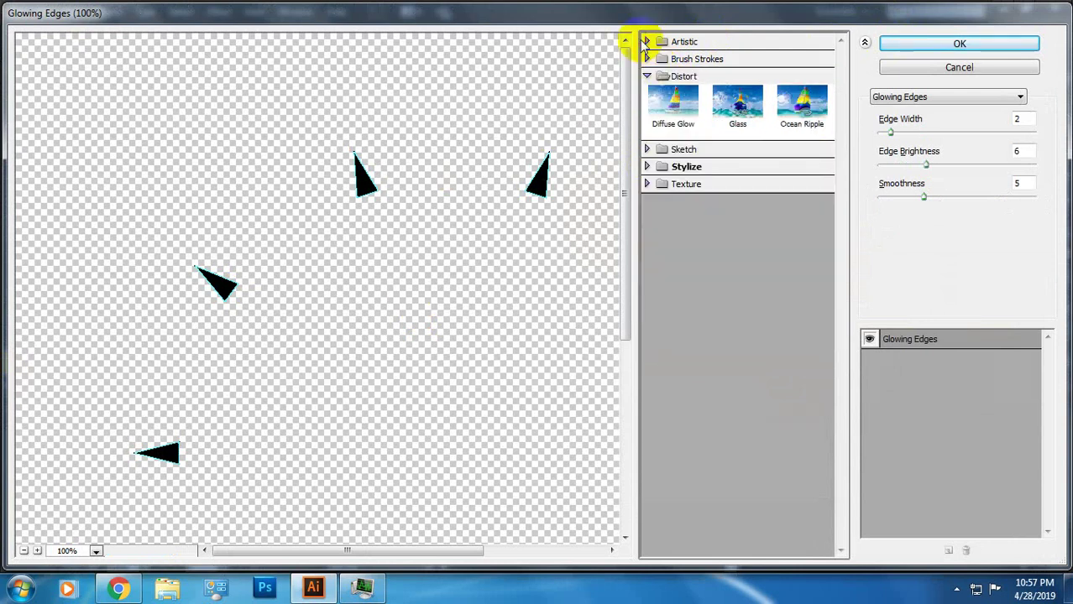
click(646, 42)
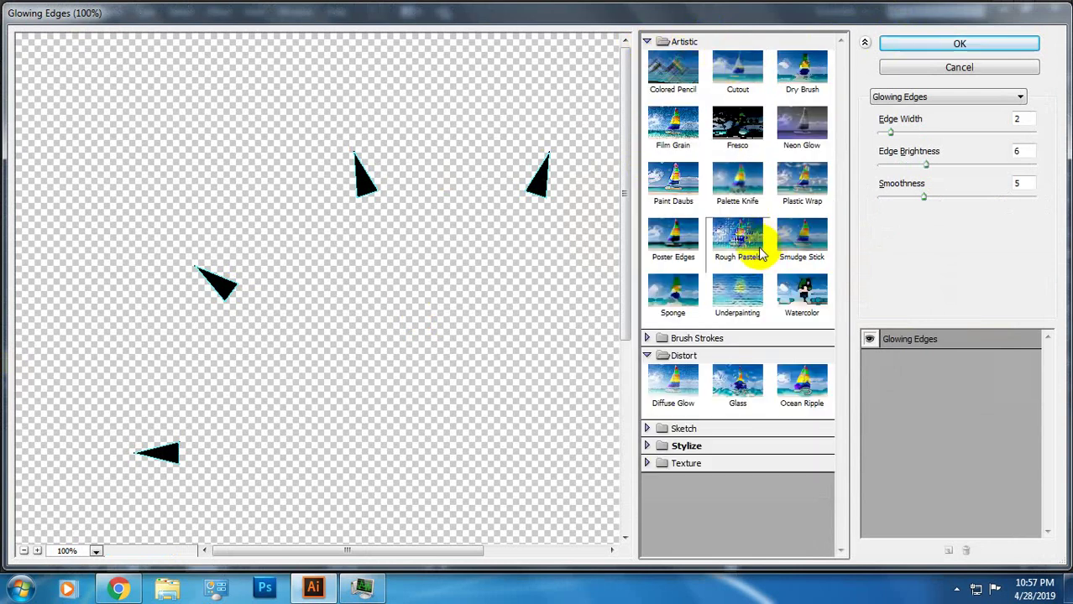
click(684, 381)
click(755, 388)
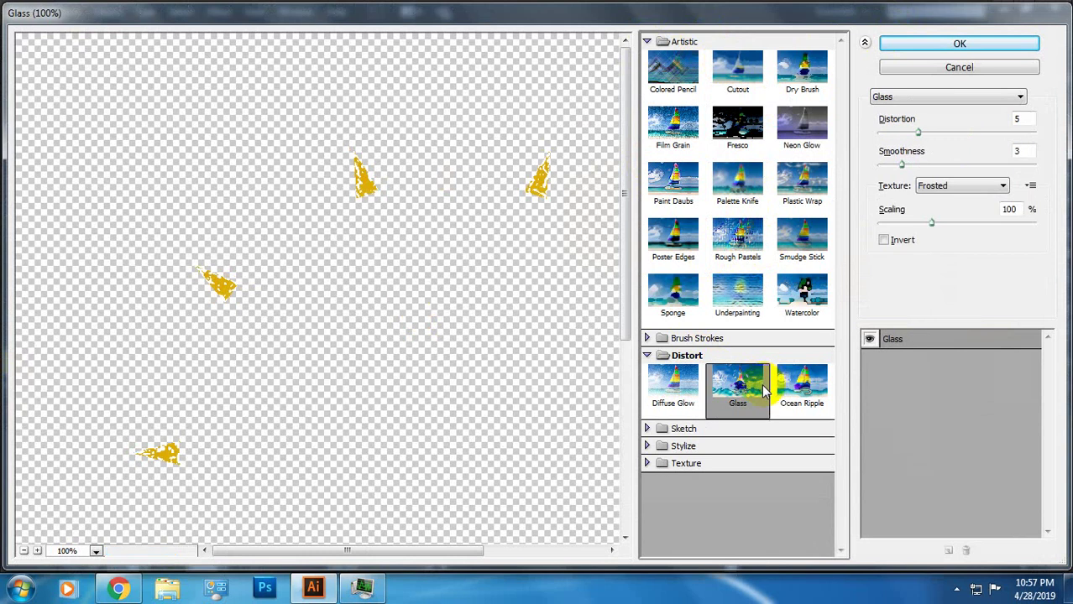
click(958, 44)
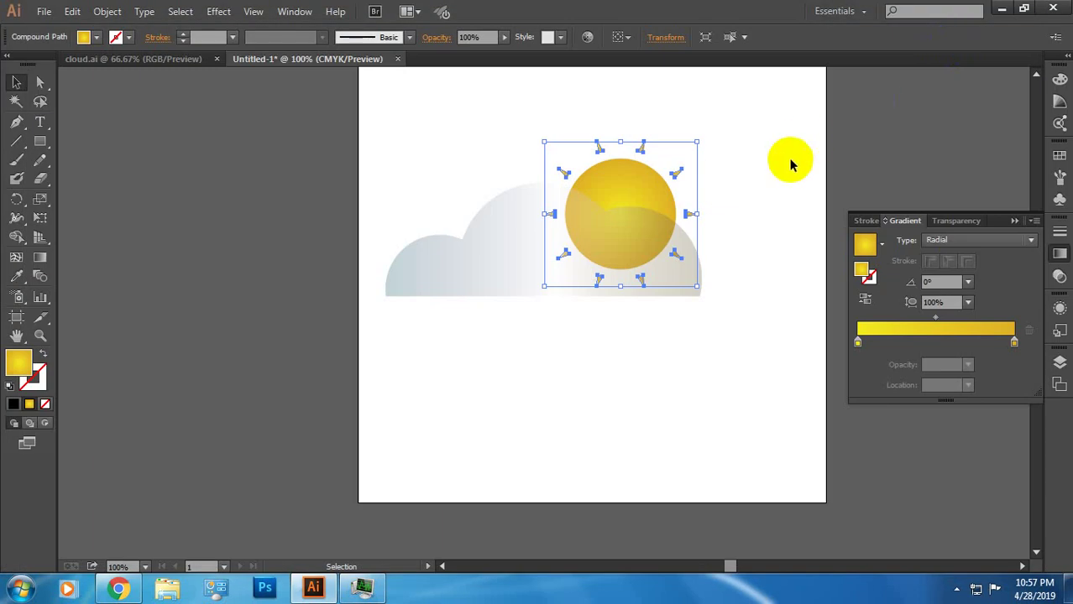
click(772, 164)
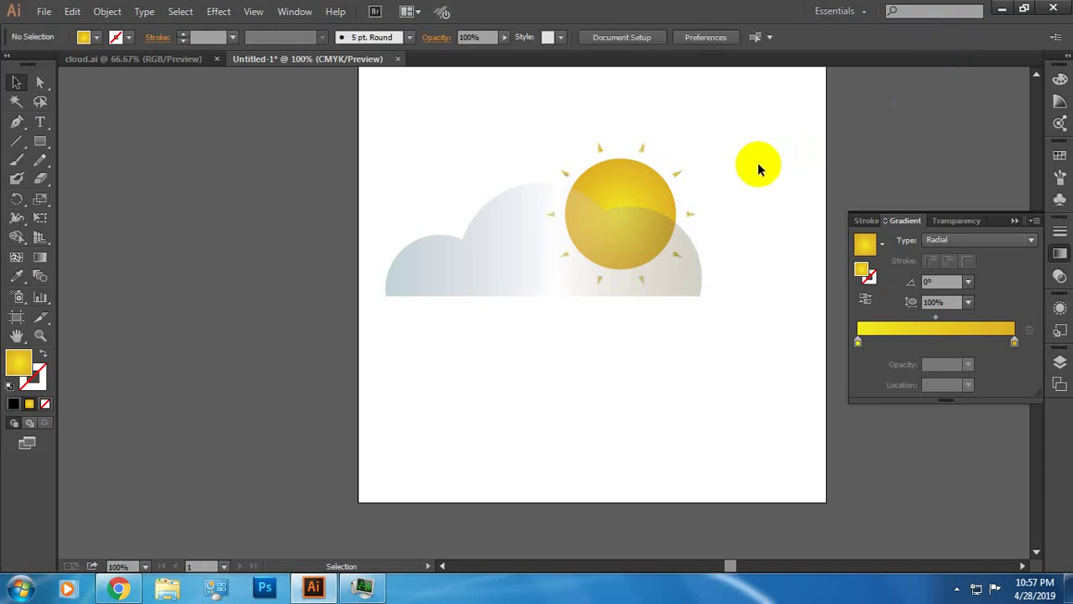
- Click the sun and its circle to check what gets selected, then deselect
click(678, 258)
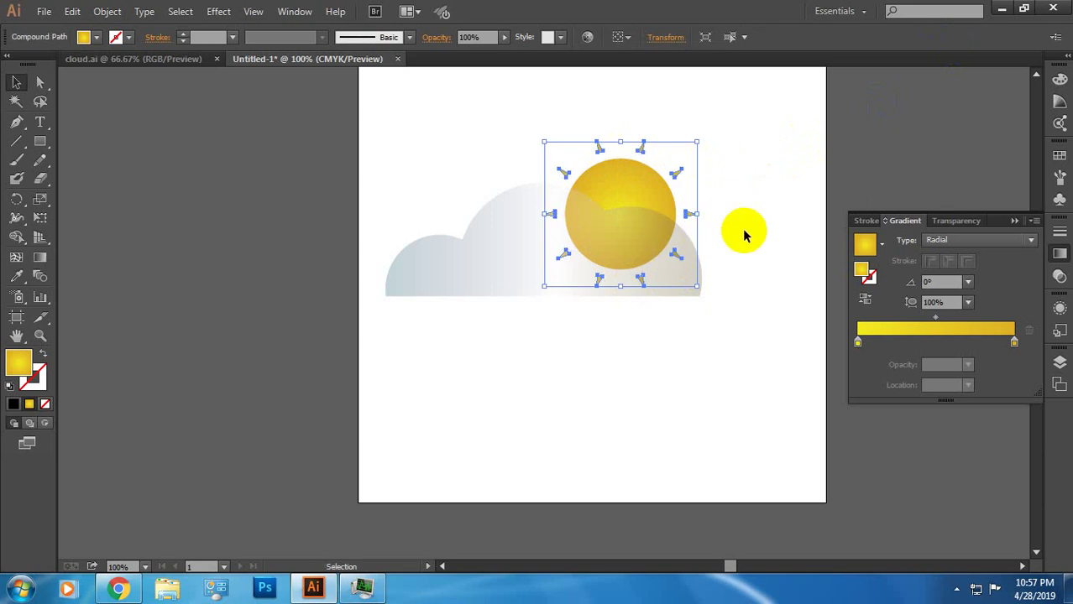
click(745, 235)
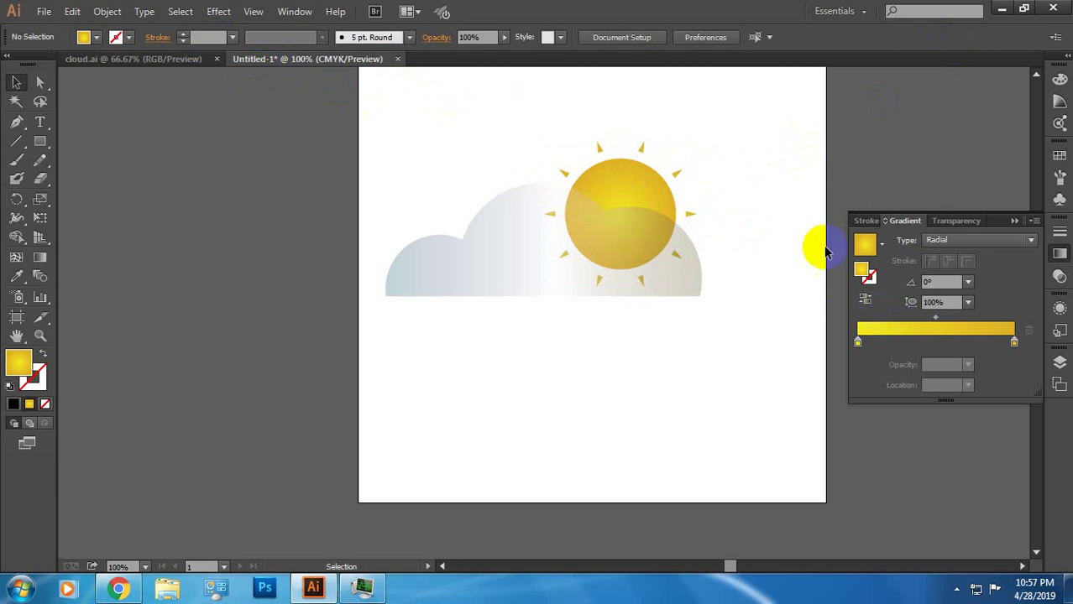
click(625, 210)
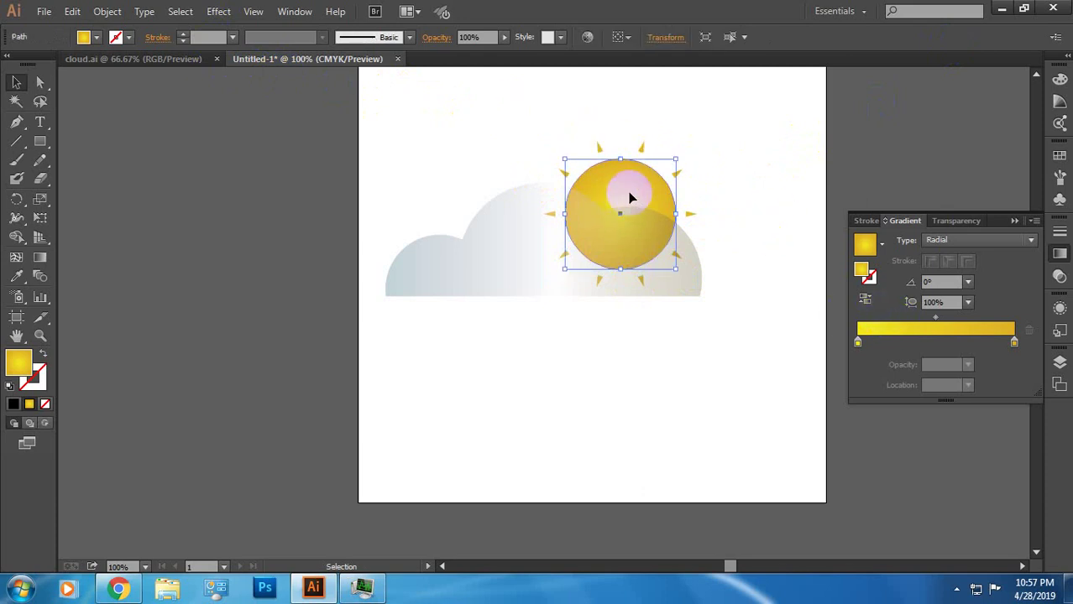
click(722, 152)
- Remove the stray pasted cloud-hump path and select the cloud-and-sun group
key(ctrl+a)
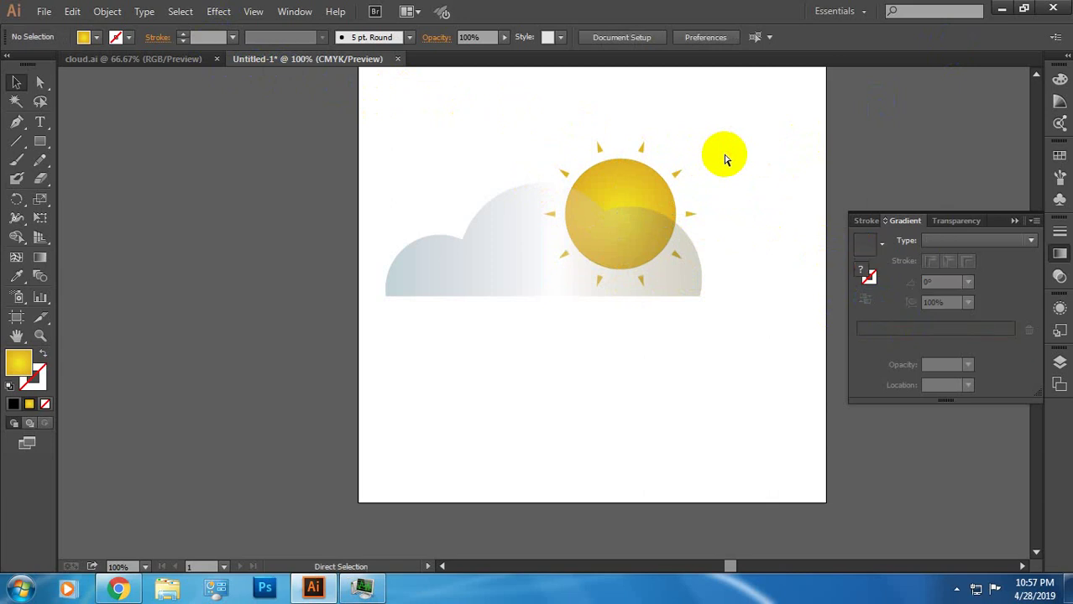
click(725, 159)
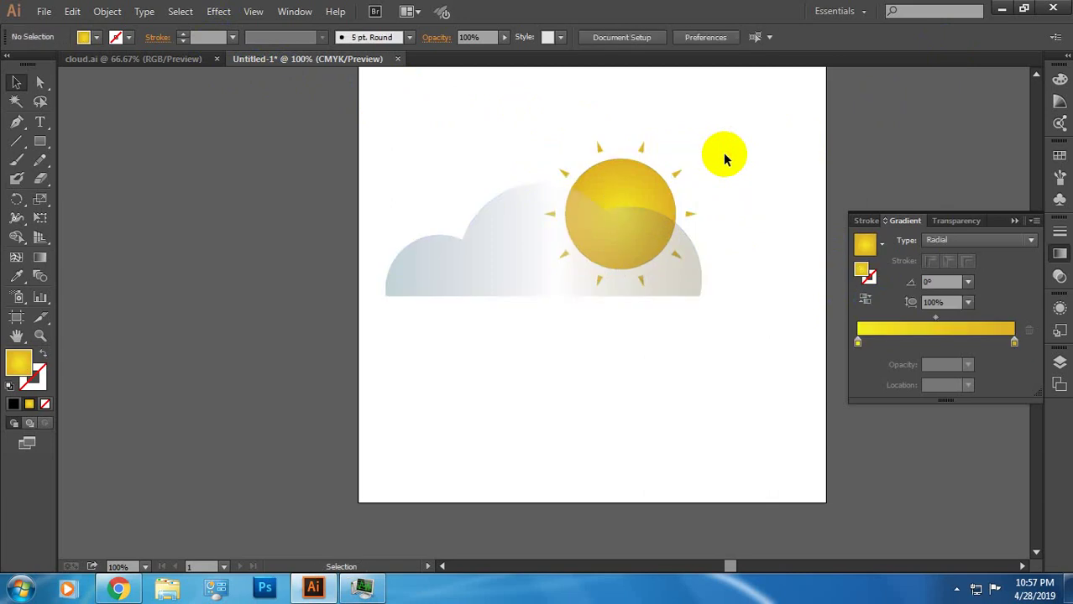
key(ctrl+v)
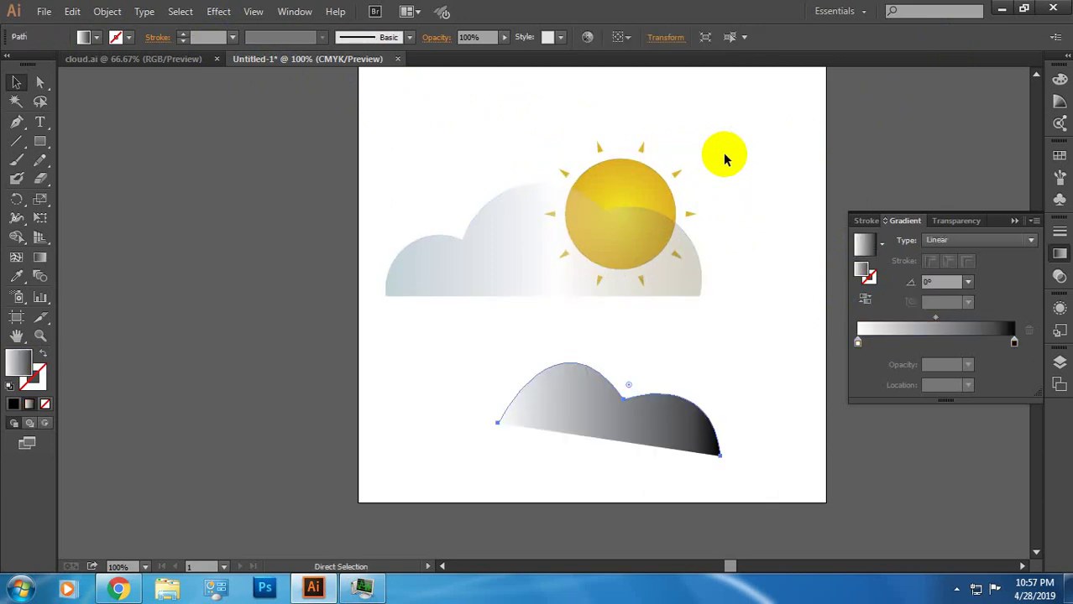
key(v)
key(Delete)
click(640, 150)
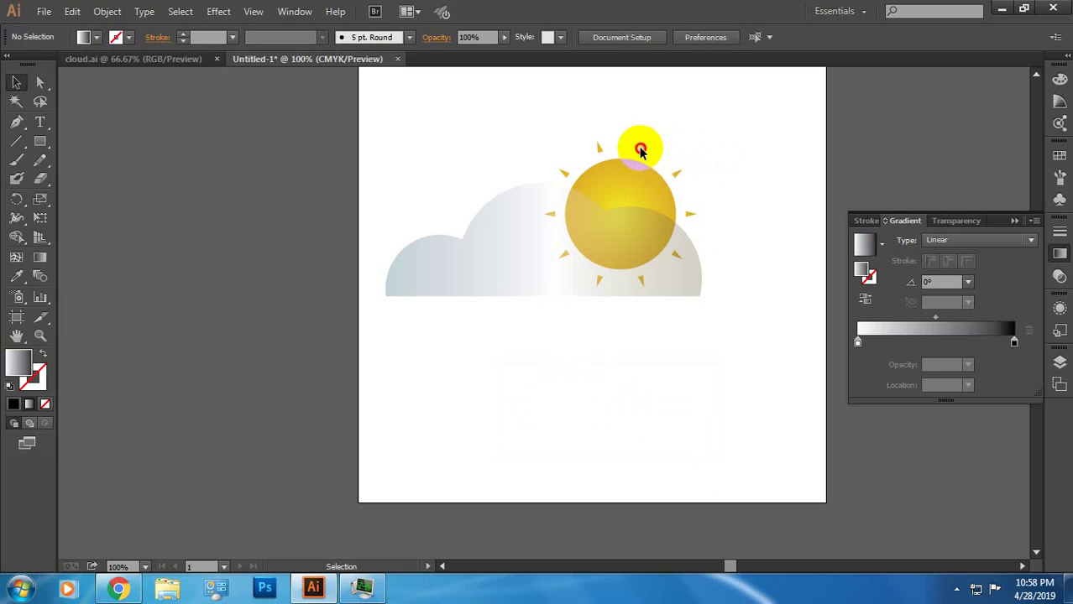
- Apply the Texture > Grain filter (Intensity 40, Contrast 50) to the cloud-and-sun artwork, then deselect
click(218, 11)
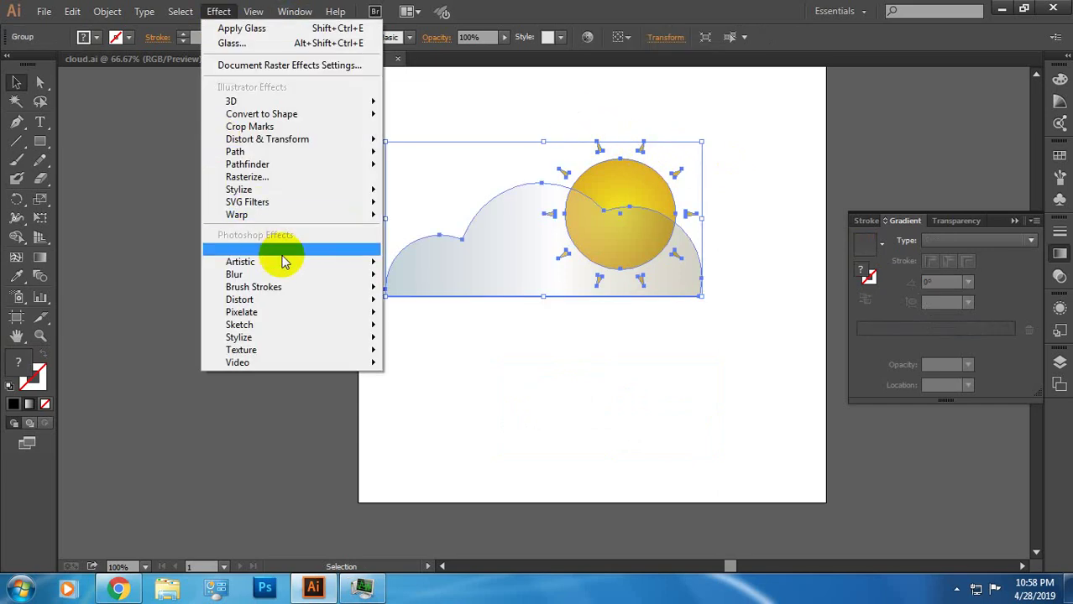
mouse_move(239, 300)
click(410, 322)
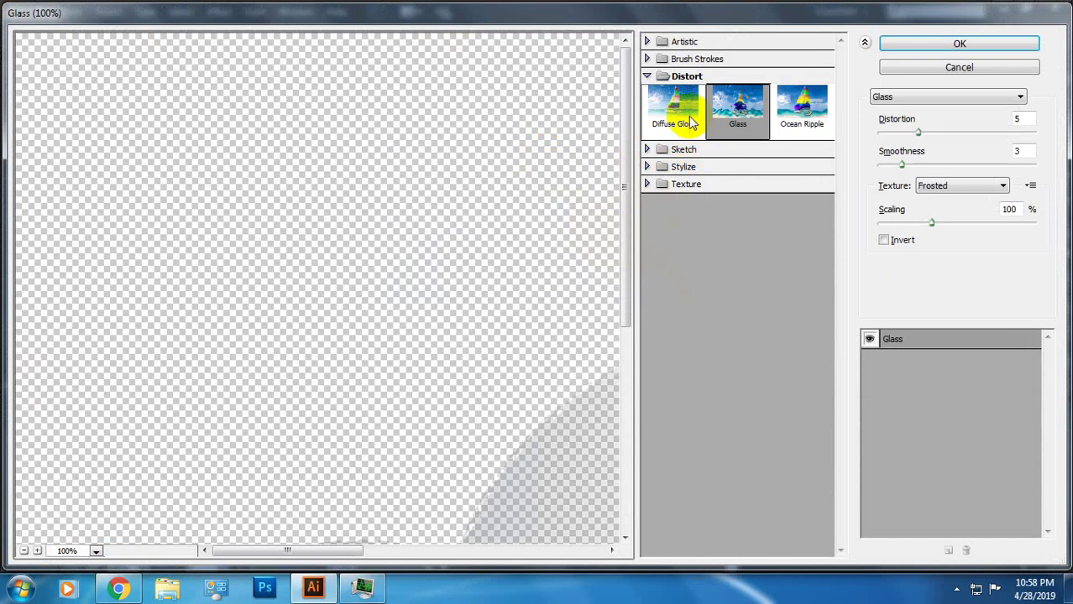
click(682, 150)
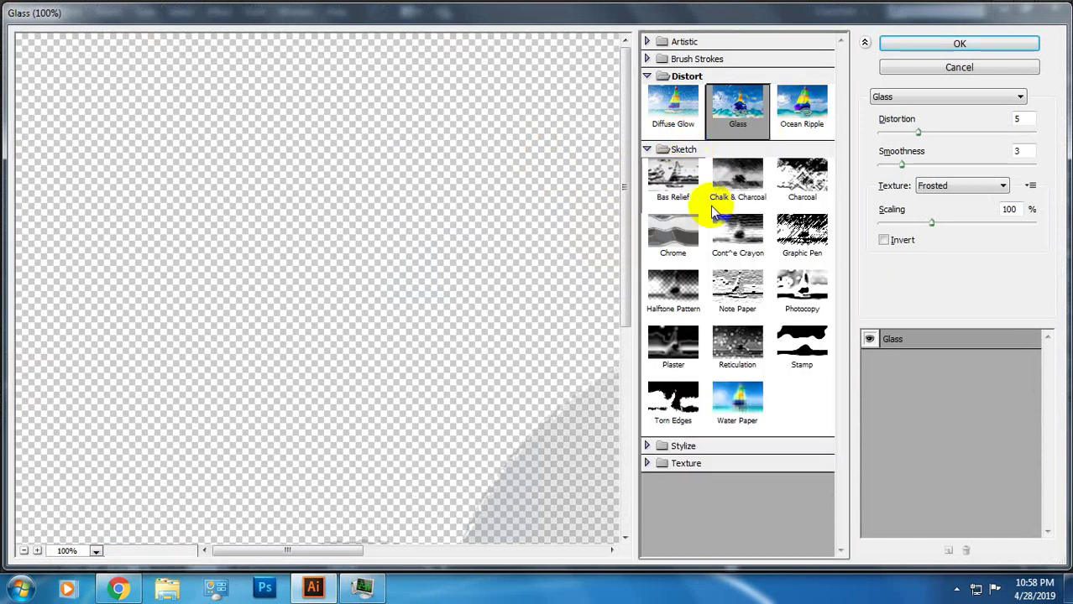
click(675, 149)
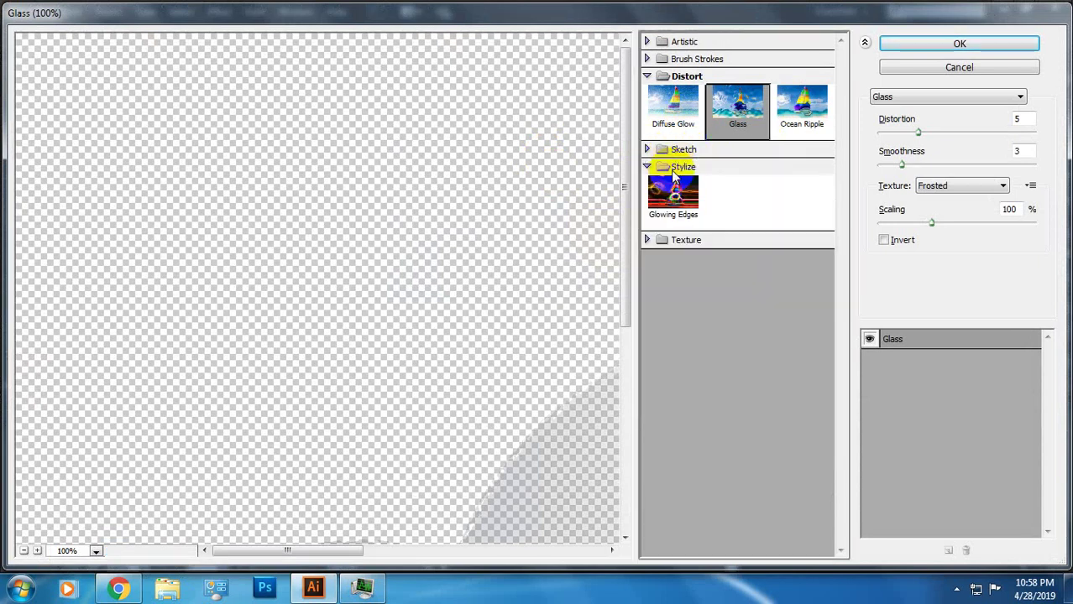
click(662, 150)
click(653, 151)
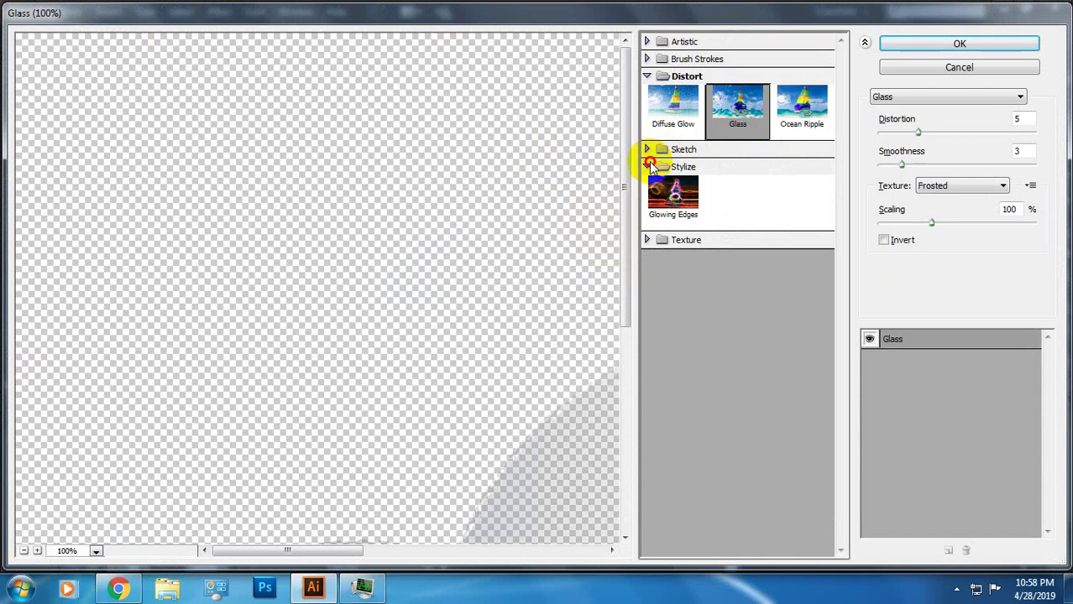
click(651, 184)
click(729, 216)
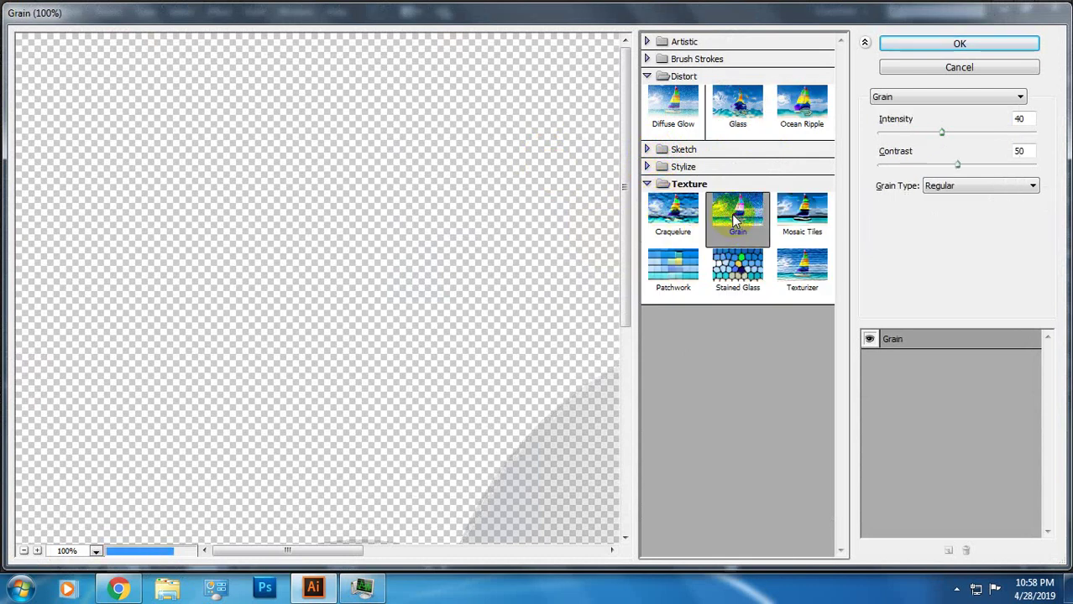
click(957, 46)
click(762, 311)
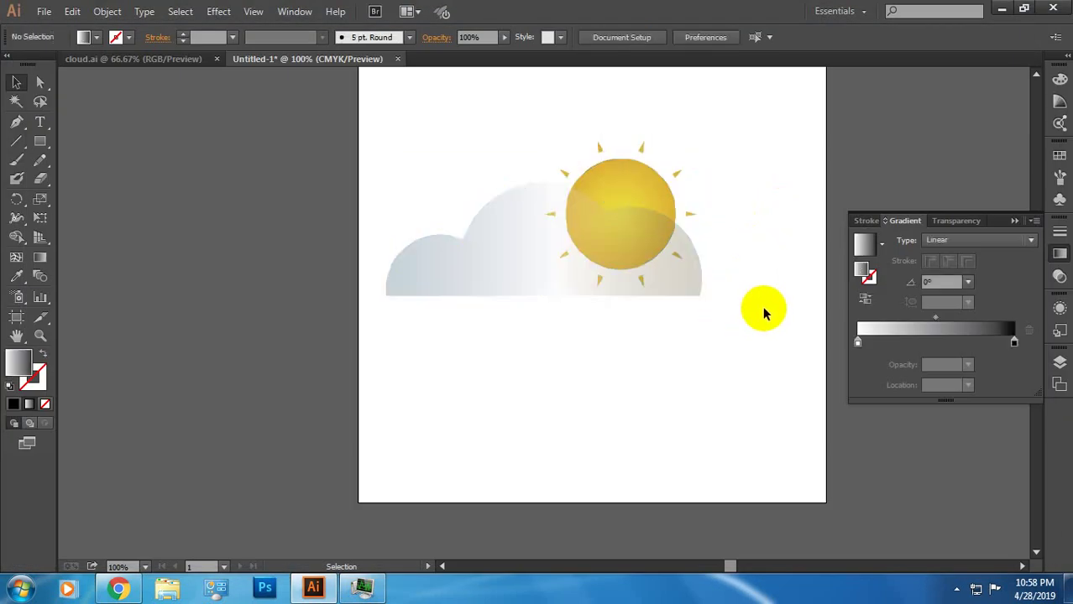